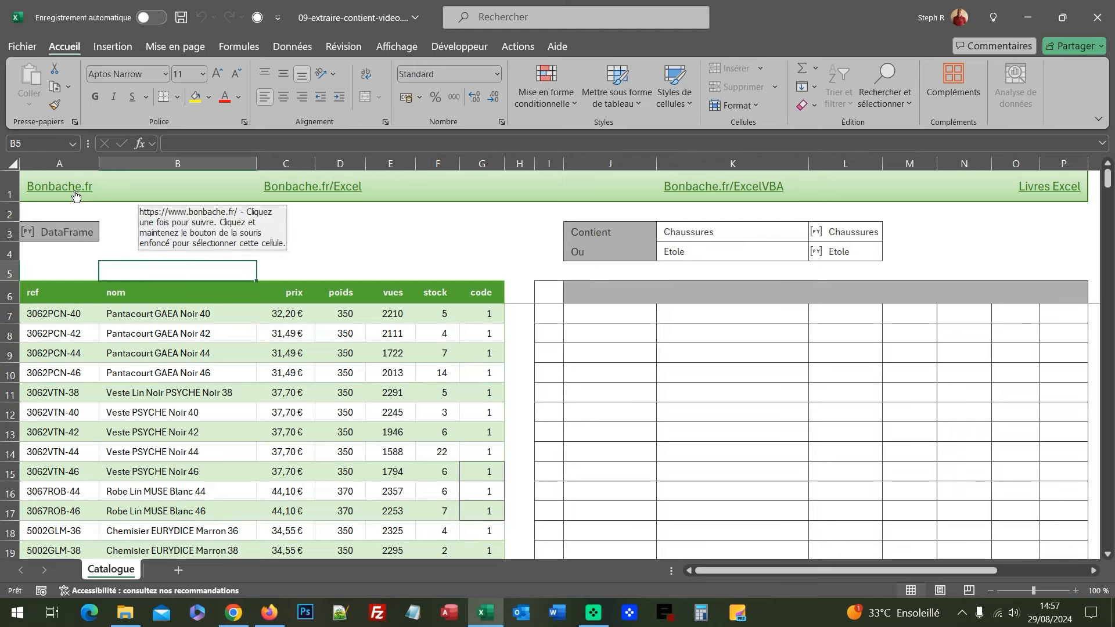
- Check the Python formula in cell A3 and preview the contents of its DataFrame
{"action": "left_click", "coordinate": [177, 387]}
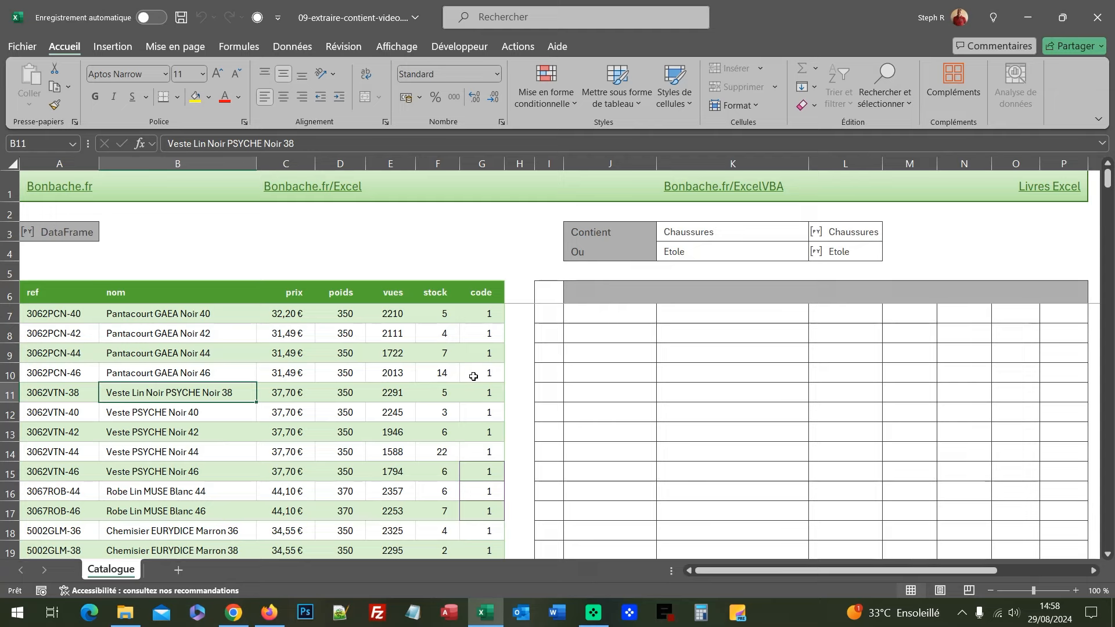
{"action": "left_click", "coordinate": [77, 229]}
{"action": "left_click", "coordinate": [30, 236]}
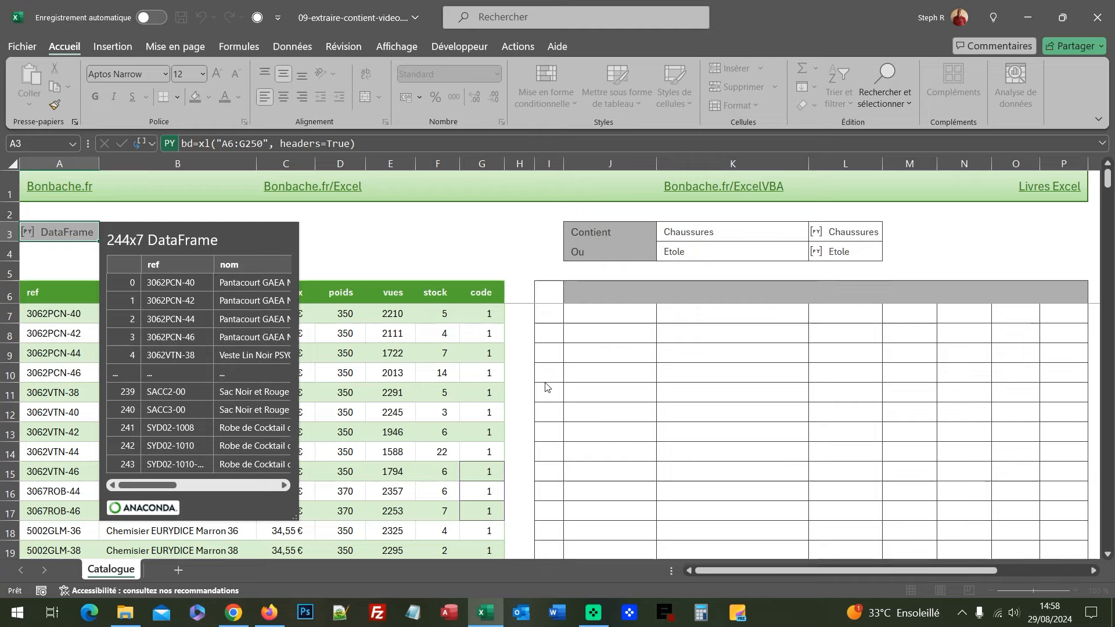
{"action": "key", "text": "Escape"}
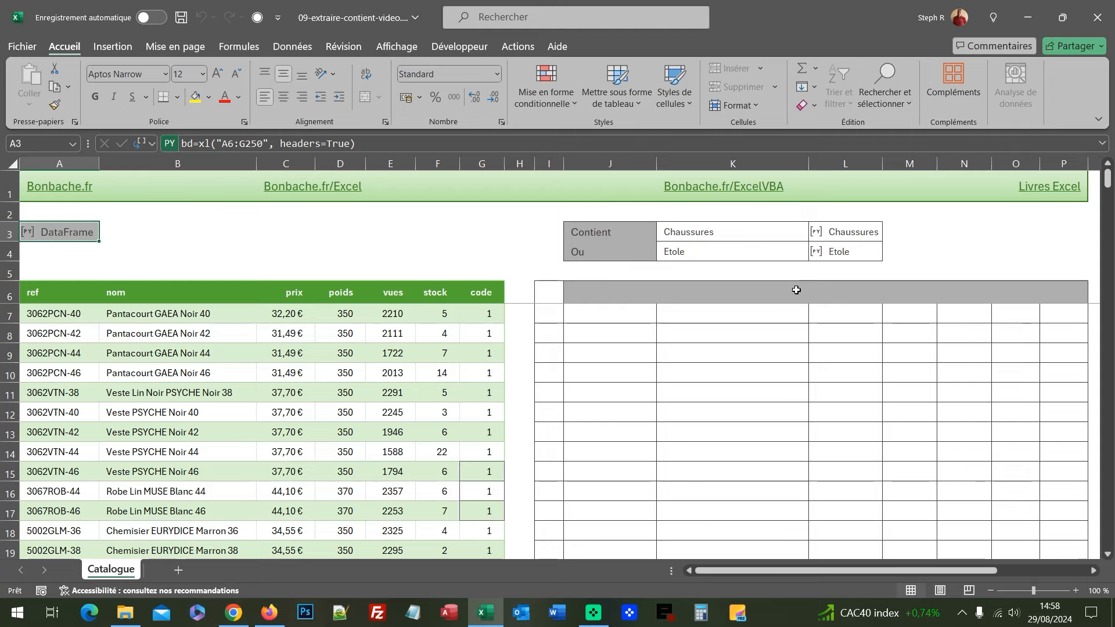
- Examine the criteria choices in K3 and K4 and the Python variables that read them in L3 and L4
{"action": "left_click", "coordinate": [793, 235]}
{"action": "left_click", "coordinate": [814, 239]}
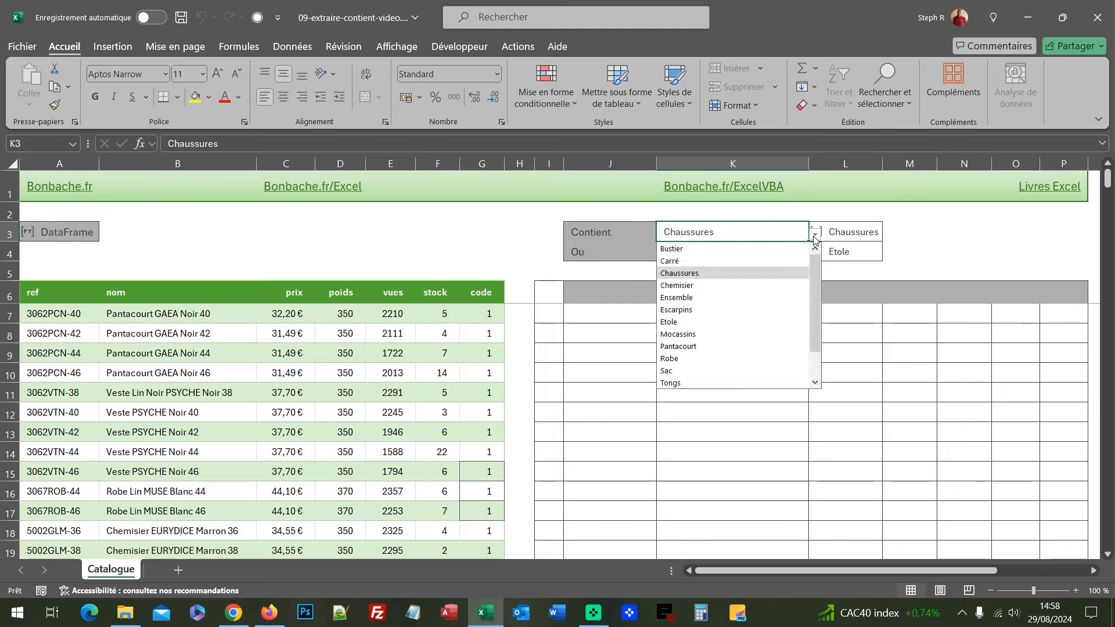
{"action": "left_click", "coordinate": [815, 239]}
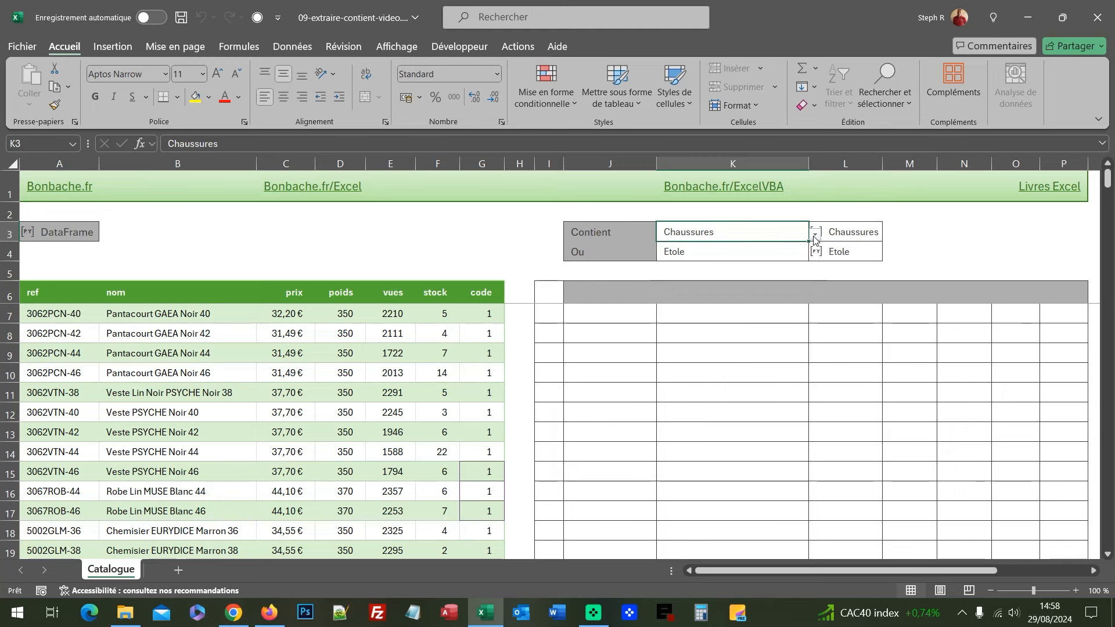
{"action": "left_click", "coordinate": [785, 251]}
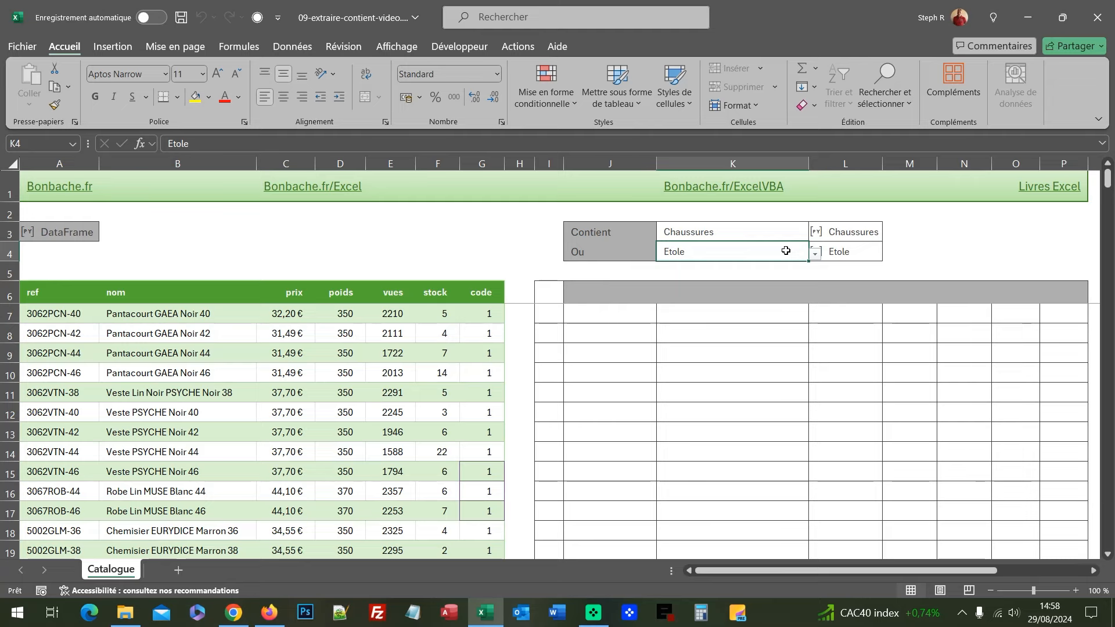
{"action": "left_click", "coordinate": [826, 234]}
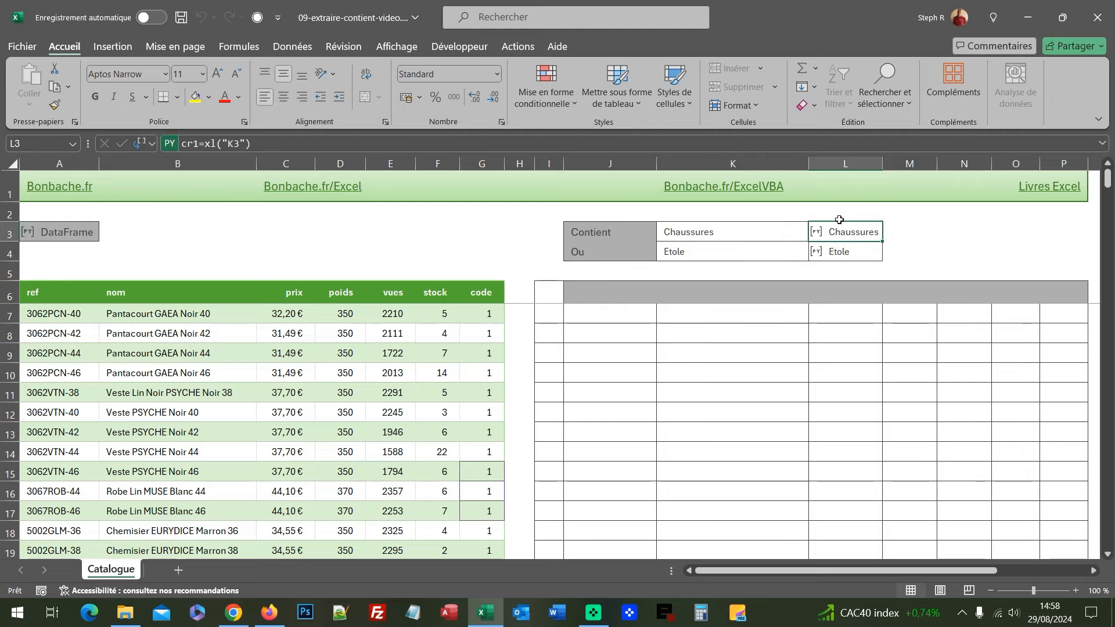
{"action": "left_click", "coordinate": [849, 252]}
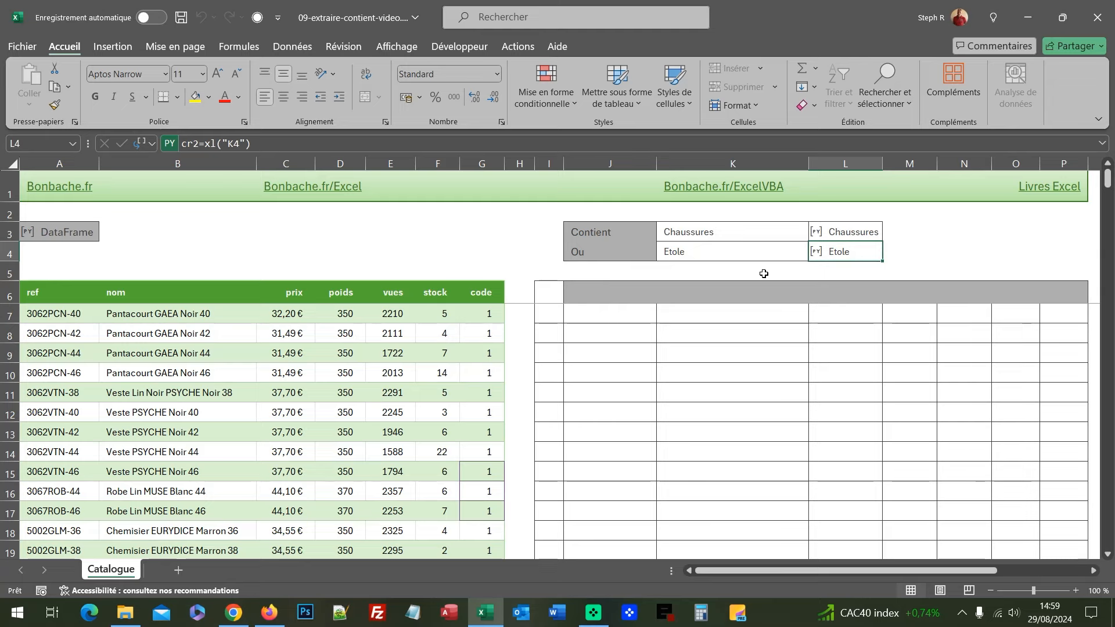
- Start a Python formula in cell I6 that filters the bd DataFrame on its name column: bd[bd["nom"]
{"action": "left_click", "coordinate": [555, 291]}
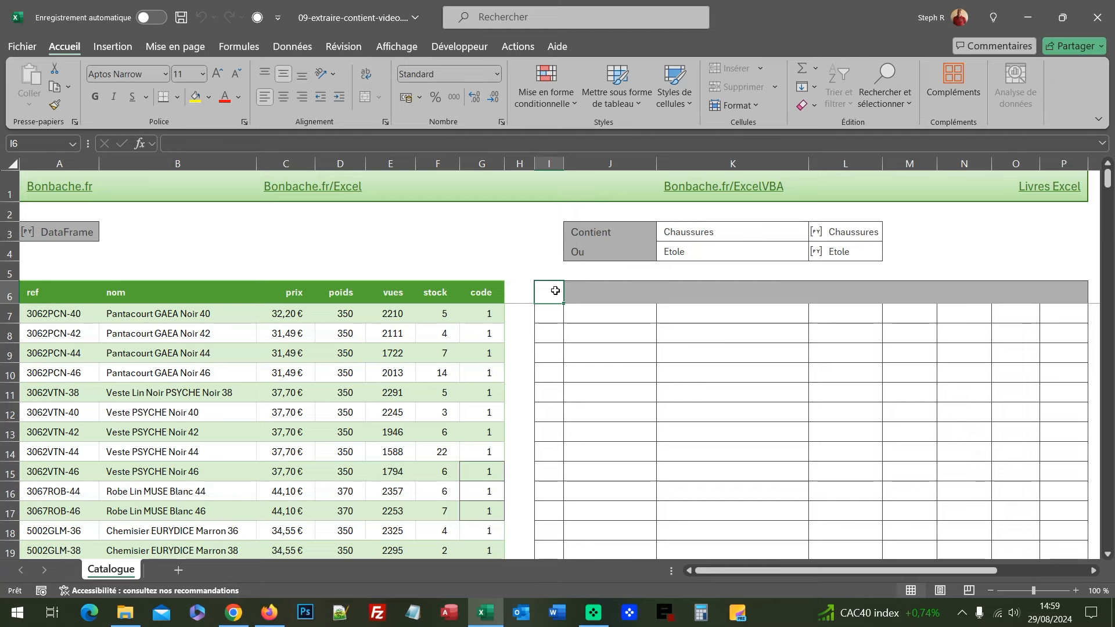
{"action": "key", "text": "ctrl+alt+shift+p"}
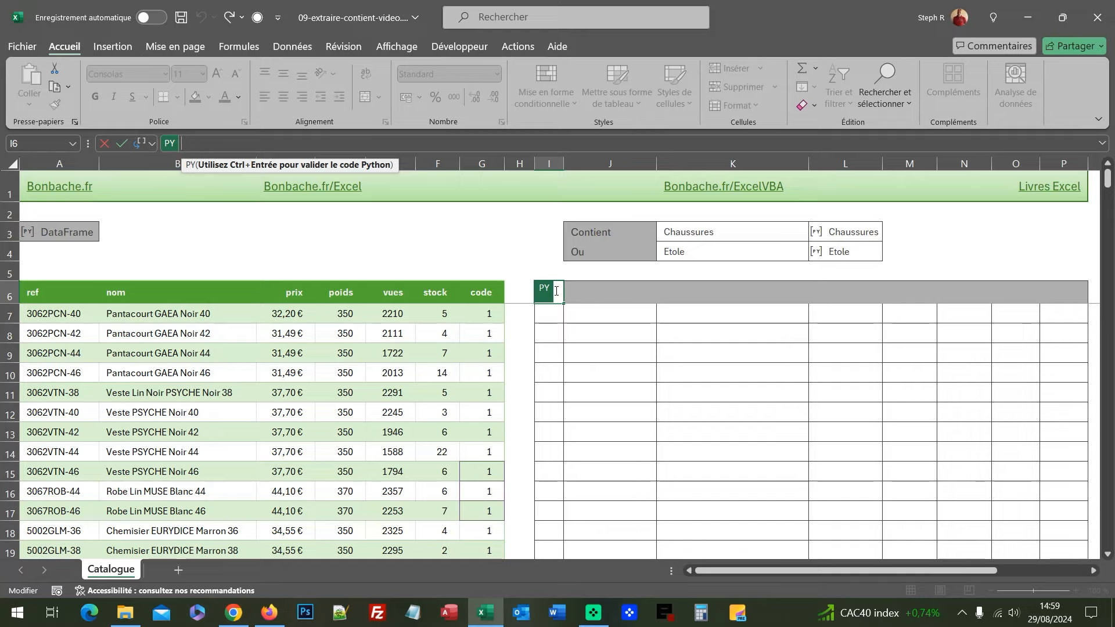
{"action": "type", "text": "d"}
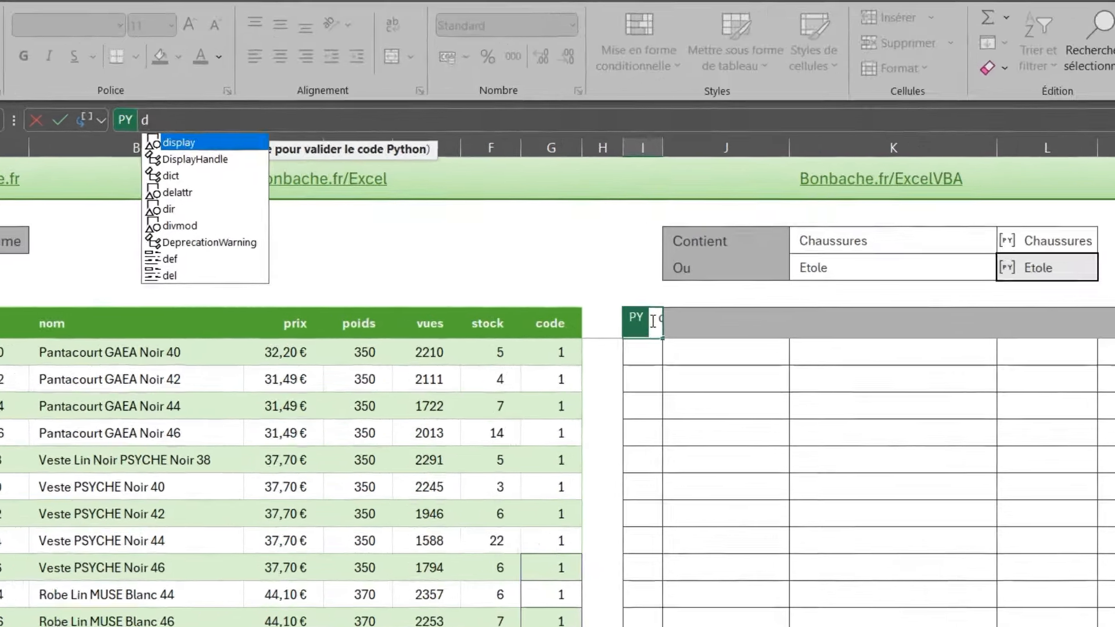
{"action": "key", "text": "BackSpace"}
{"action": "type", "text": "bd"}
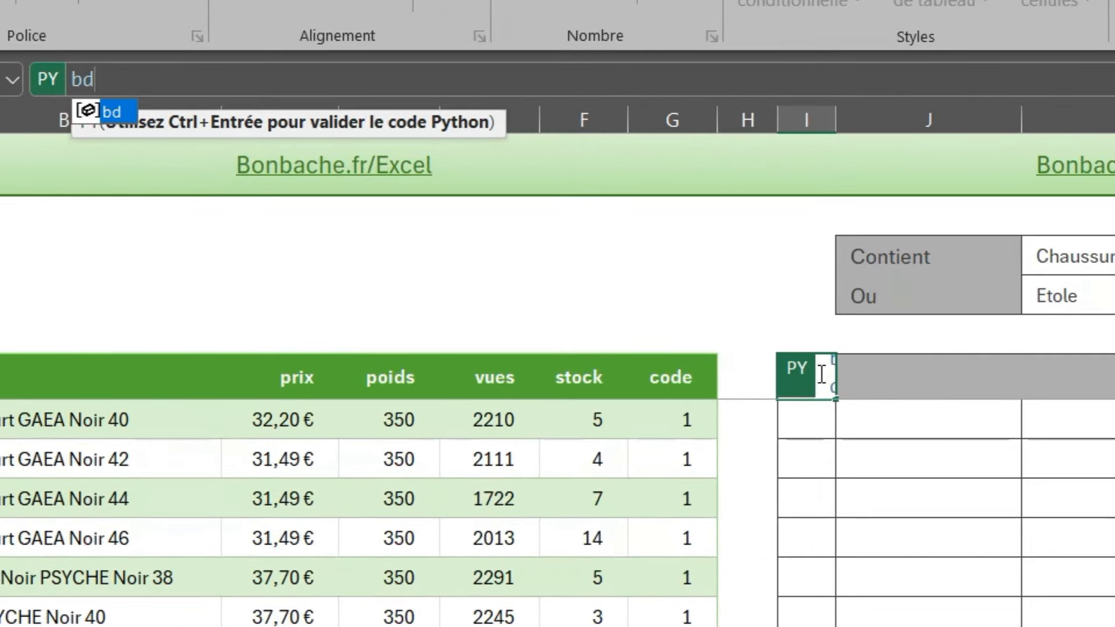
{"action": "type", "text": "["}
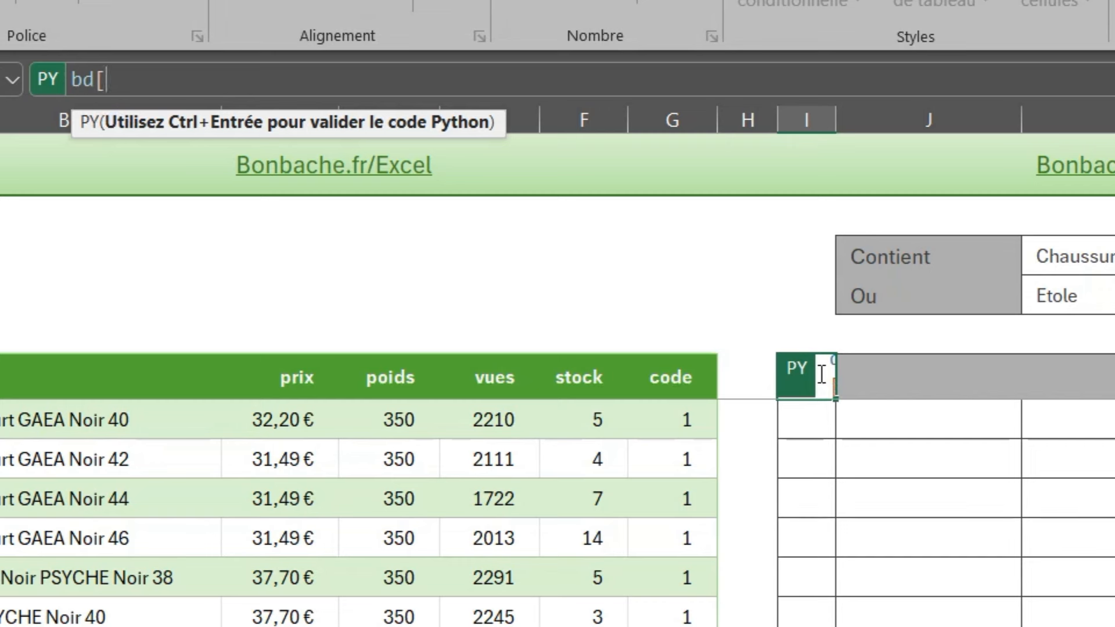
{"action": "type", "text": "bd"}
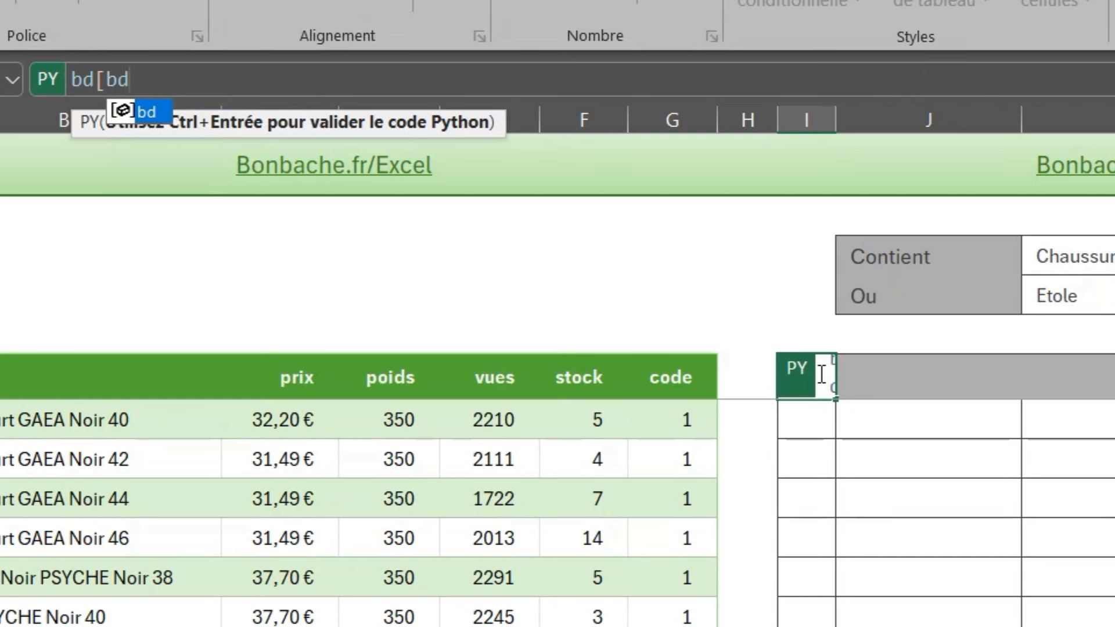
{"action": "type", "text": "["}
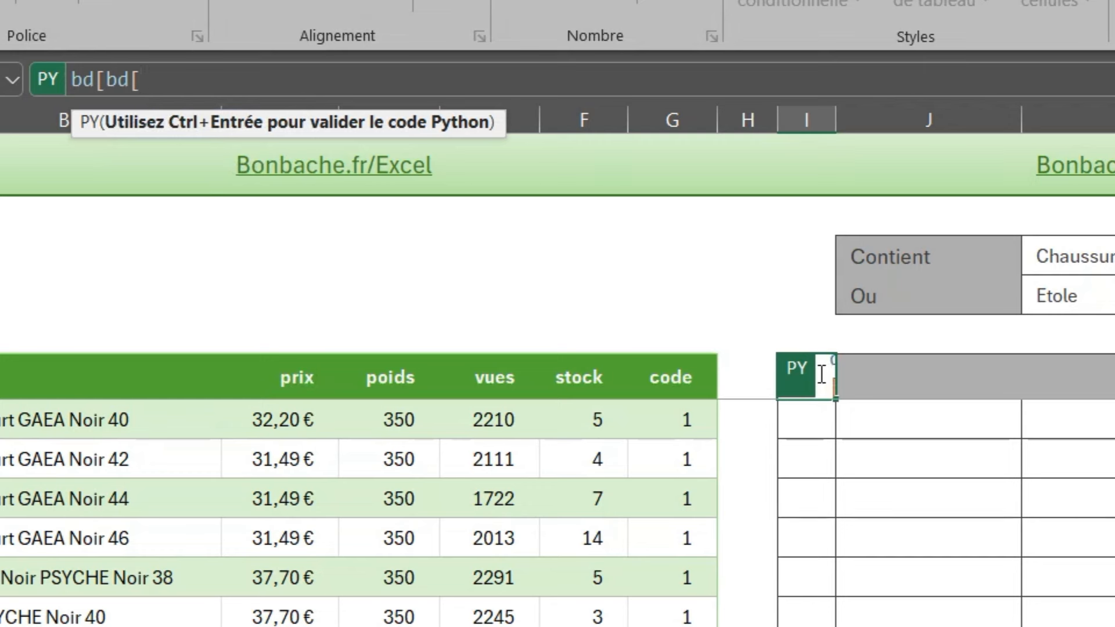
{"action": "type", "text": "\"no"}
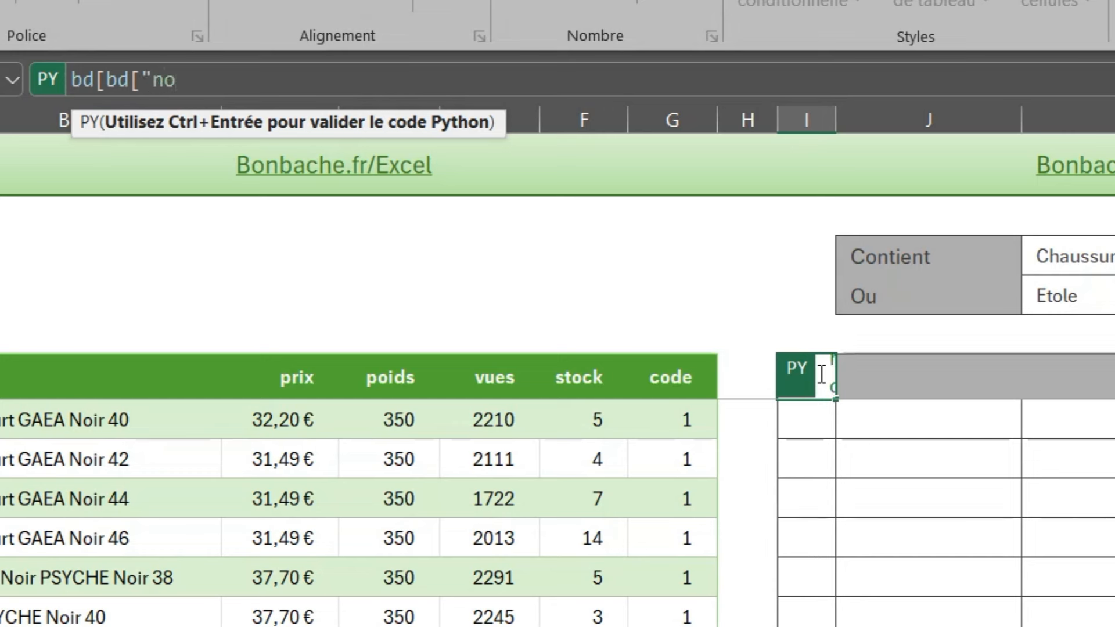
{"action": "type", "text": "m\"]"}
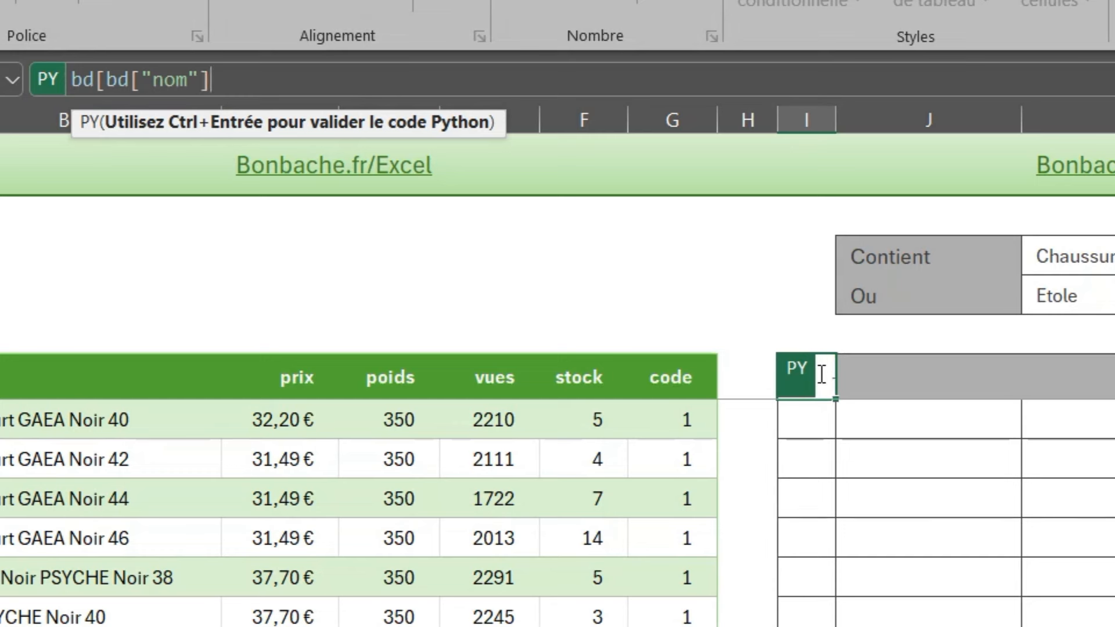
- Complete the I6 filter with .str.contains(cr1)], validate it and output the result as Excel values
{"action": "type", "text": ".str"}
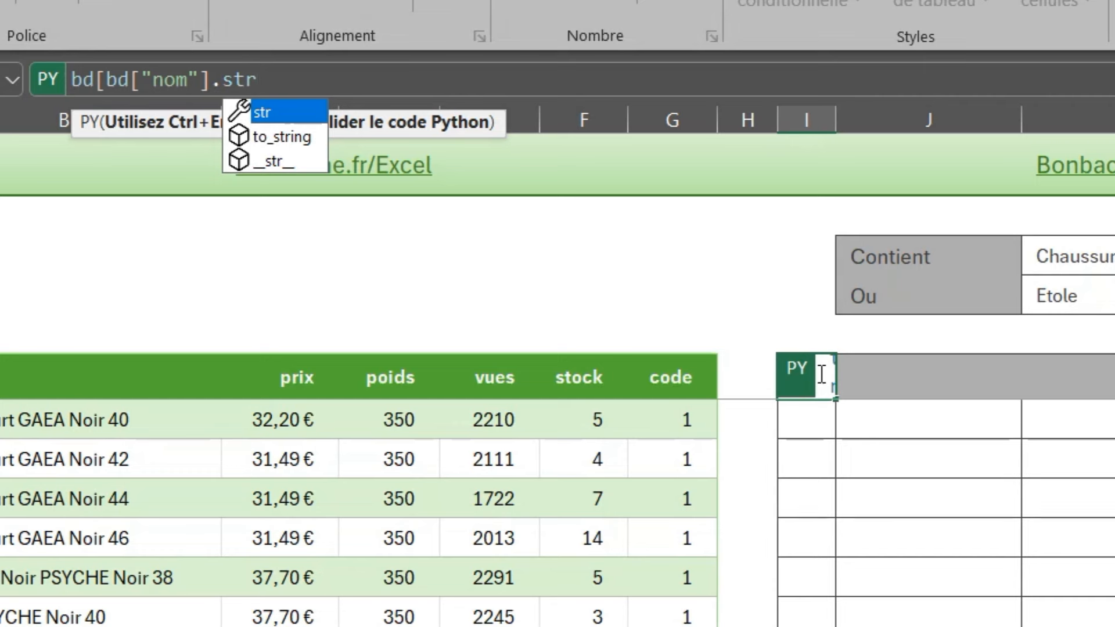
{"action": "type", "text": ".conta"}
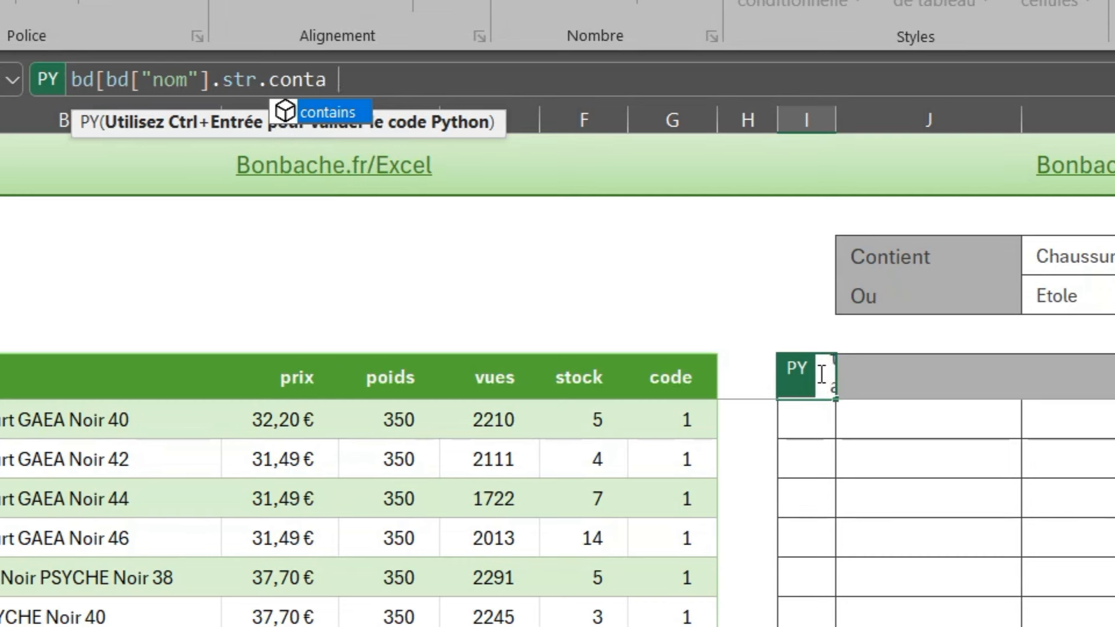
{"action": "type", "text": "ins"}
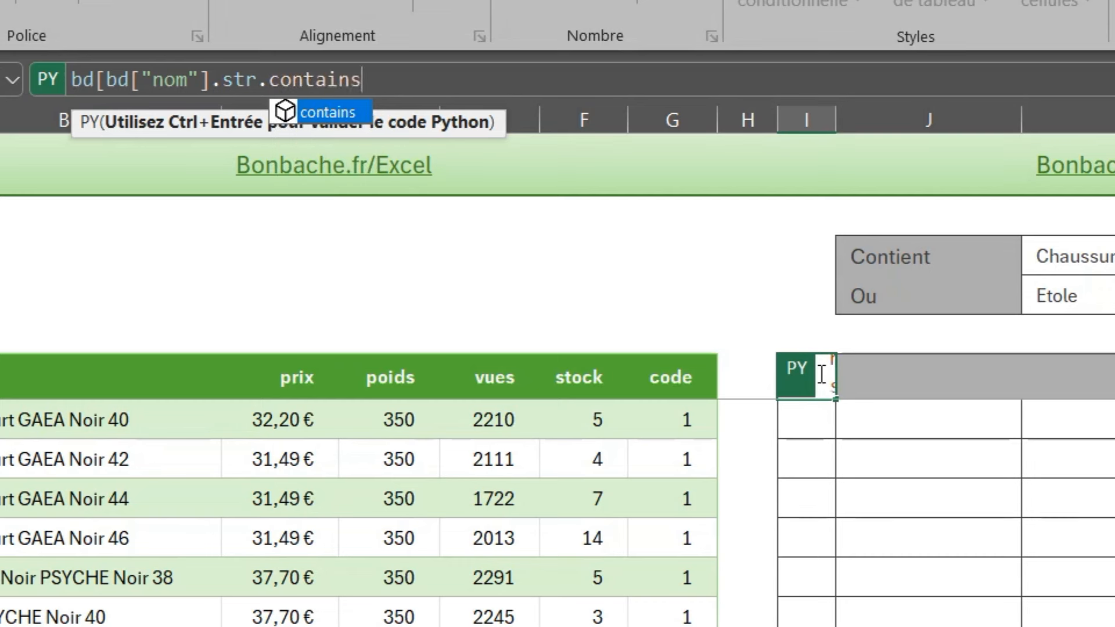
{"action": "type", "text": "(cr1"}
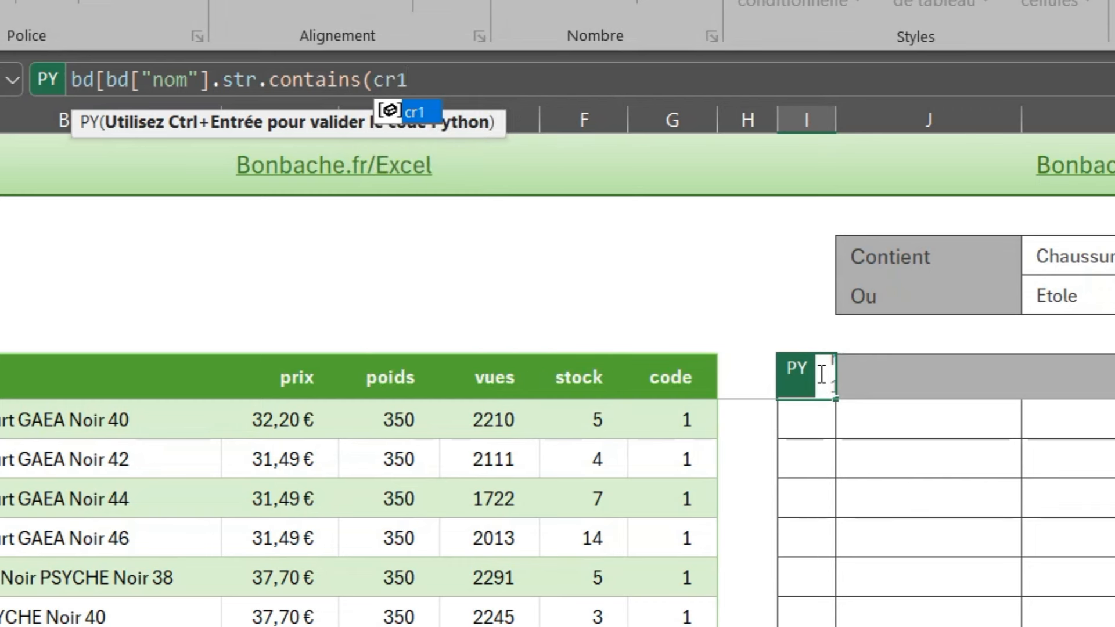
{"action": "type", "text": ")"}
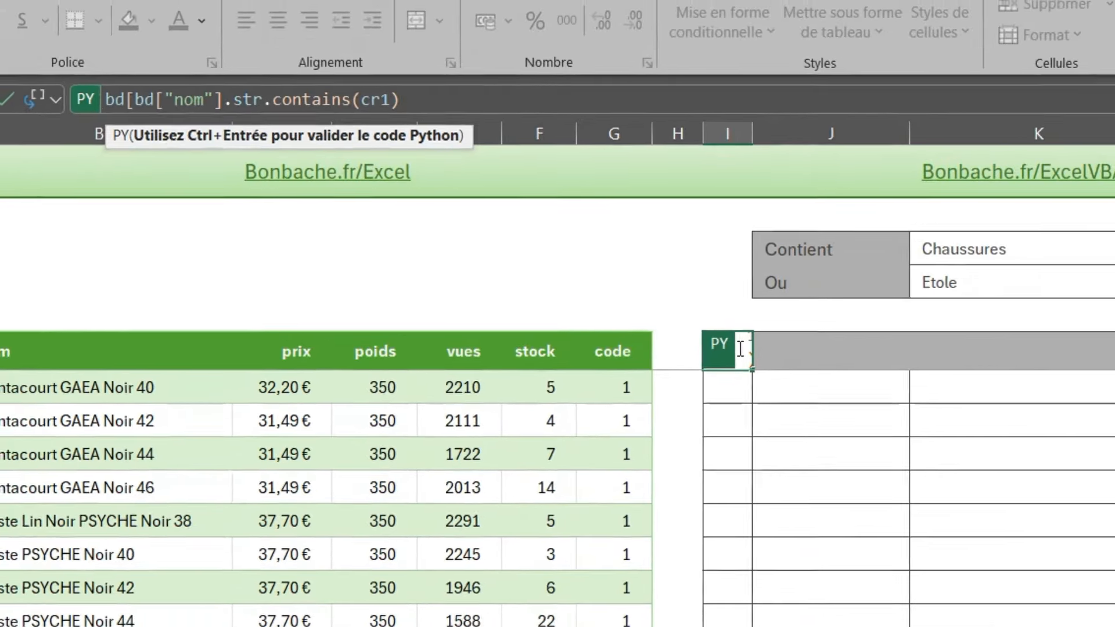
{"action": "type", "text": "]"}
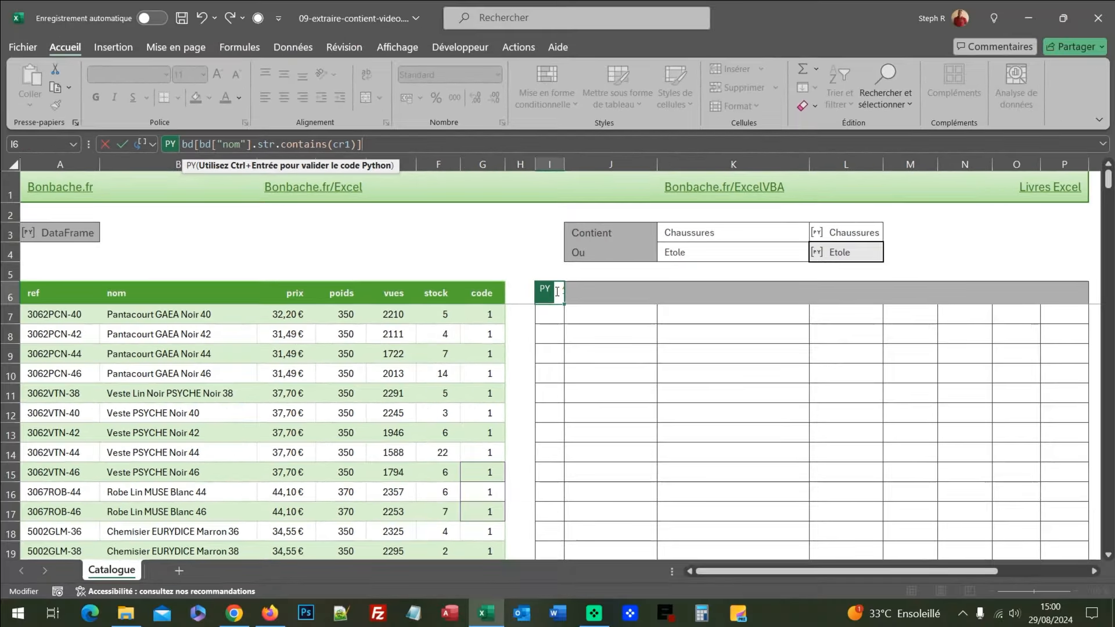
{"action": "key", "text": "ctrl+Return"}
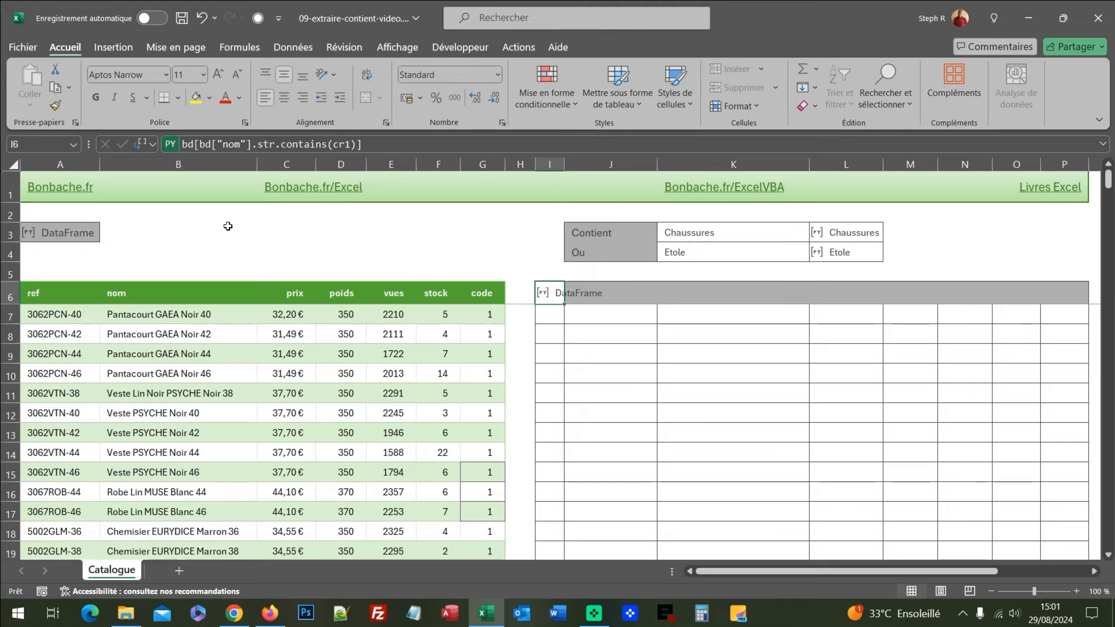
{"action": "left_click", "coordinate": [153, 145]}
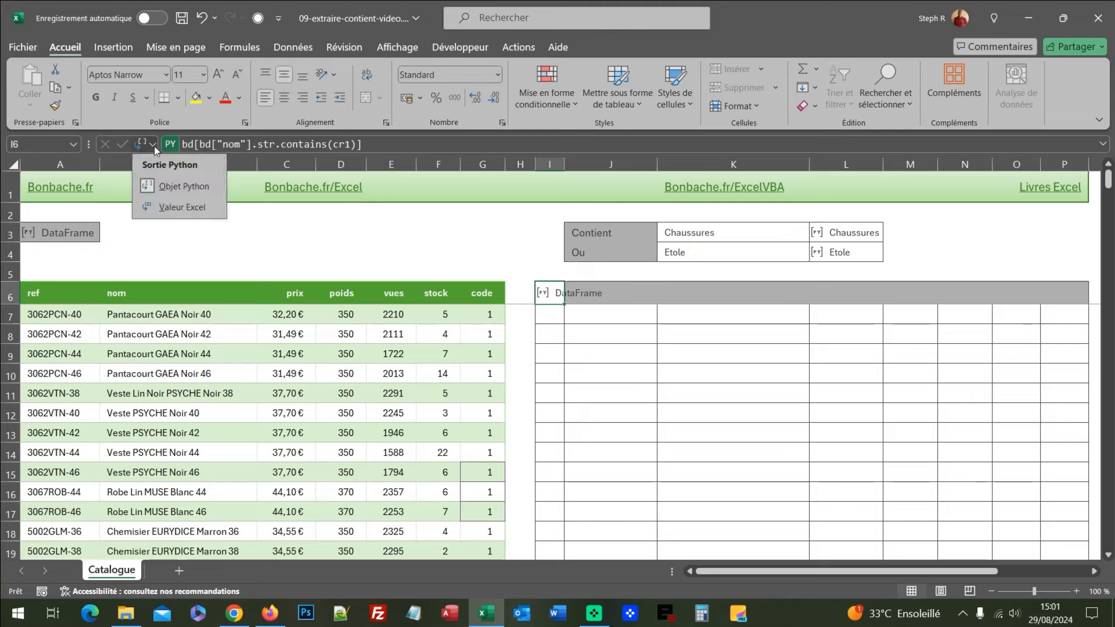
{"action": "left_click", "coordinate": [167, 211]}
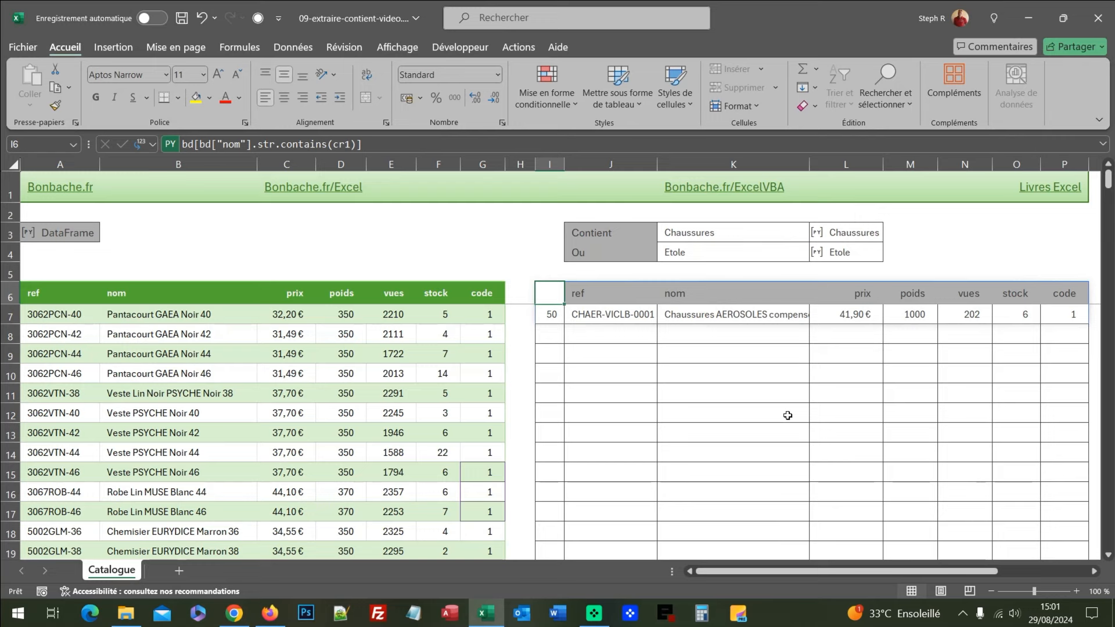
- Set the "Contient" criterion in K3 to Escarpins to test the extraction
{"action": "left_click", "coordinate": [794, 235]}
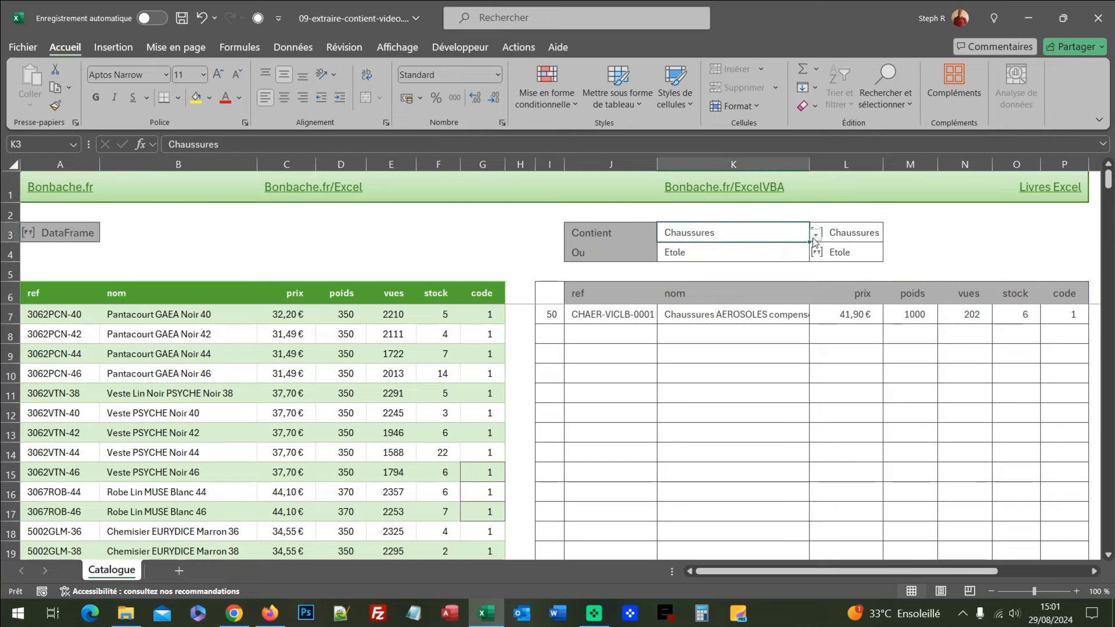
{"action": "left_click", "coordinate": [815, 235]}
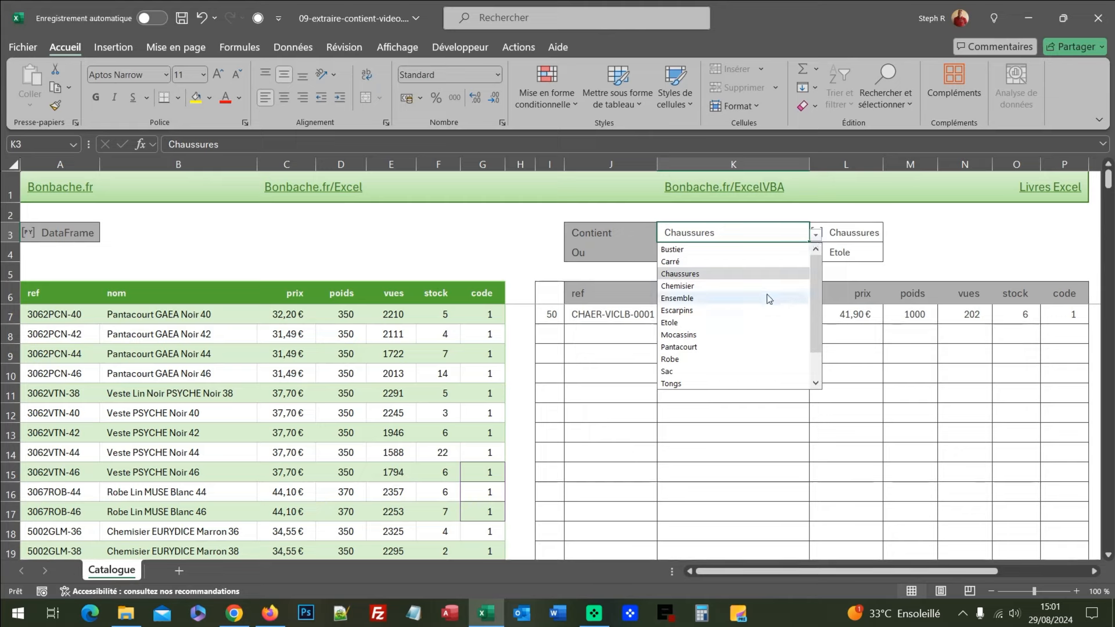
{"action": "left_click", "coordinate": [764, 314]}
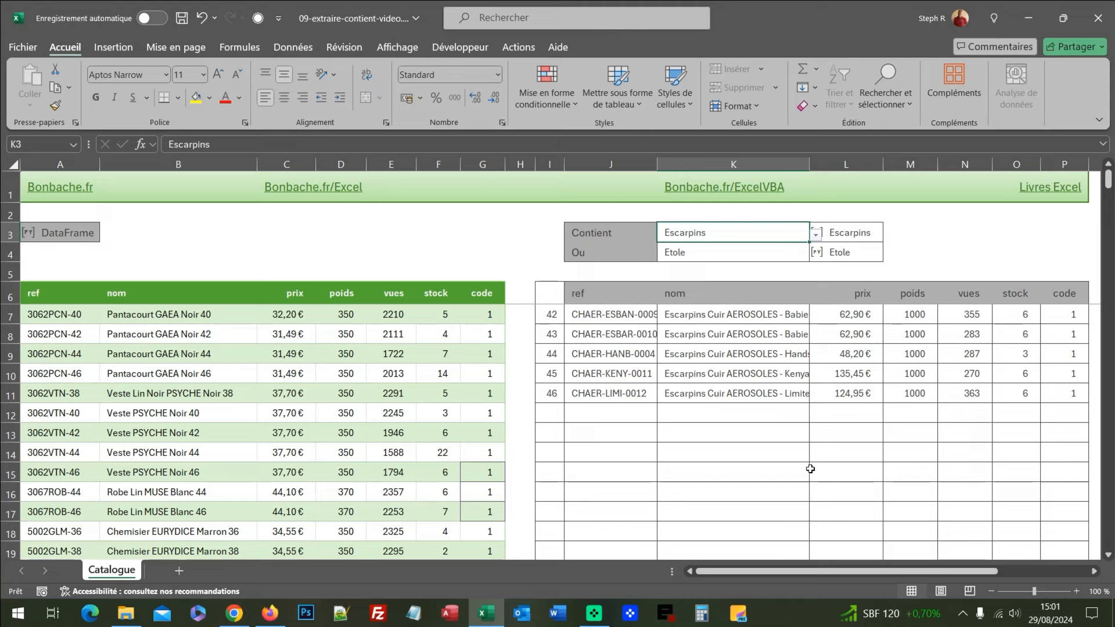
- Extend the Python filter in I6 with an OR operator and a second reference to the name column: | bd["nom"]
{"action": "left_click", "coordinate": [556, 293]}
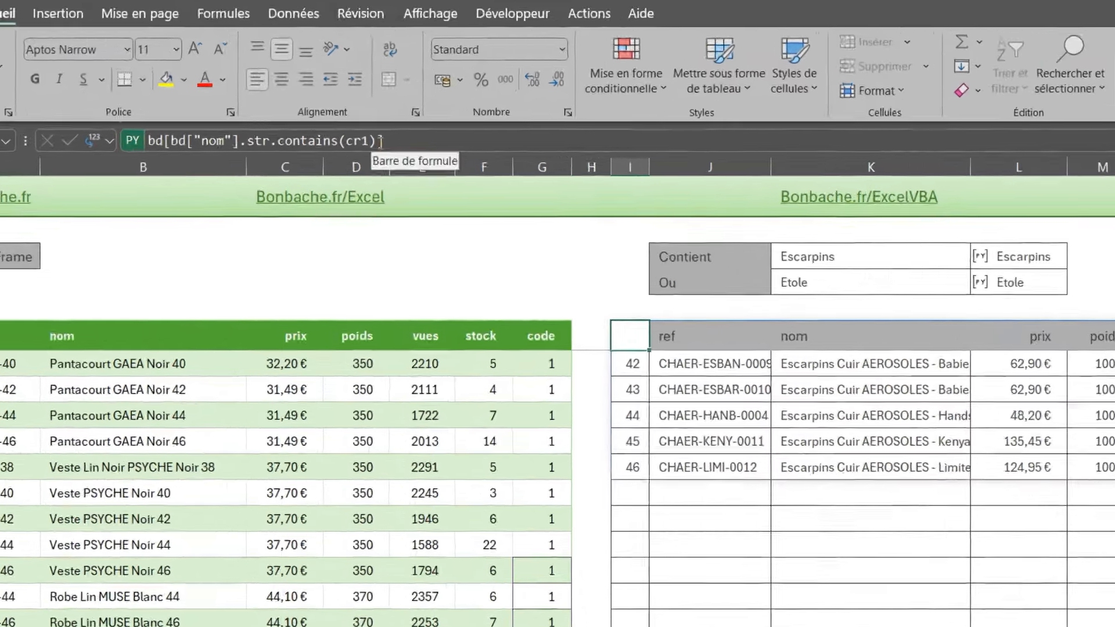
{"action": "left_click", "coordinate": [359, 145]}
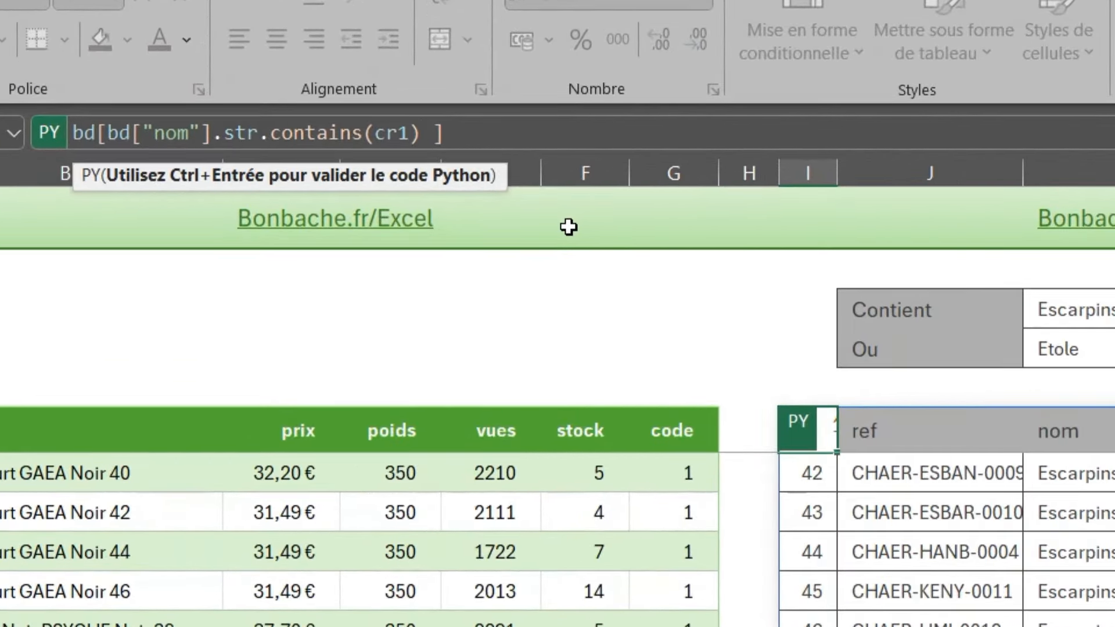
{"action": "type", "text": "|"}
{"action": "type", "text": "bd"}
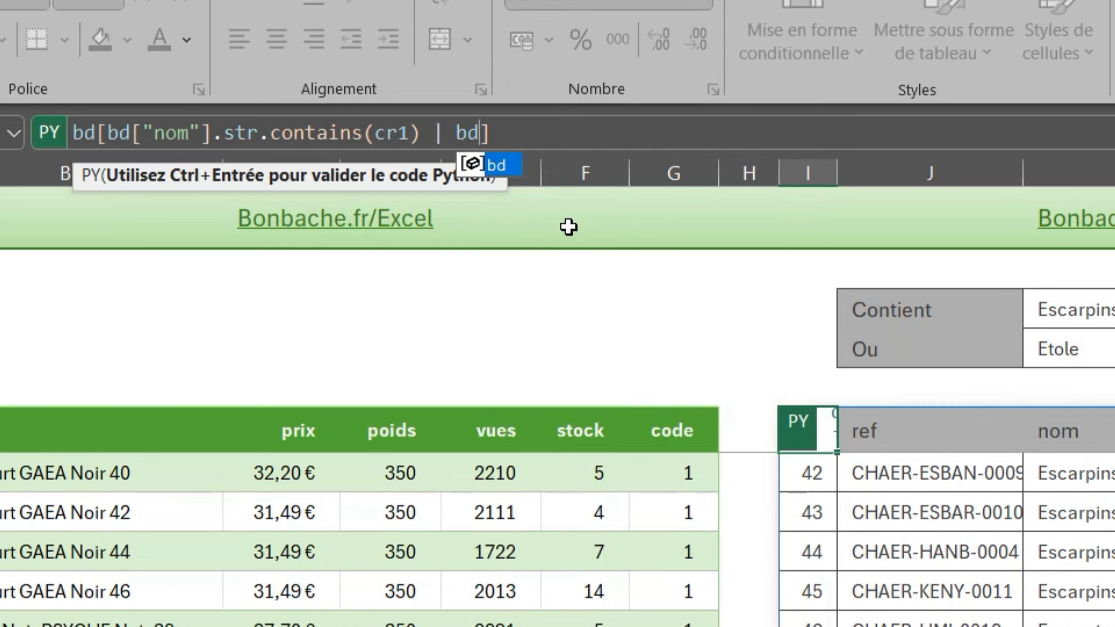
{"action": "type", "text": "["}
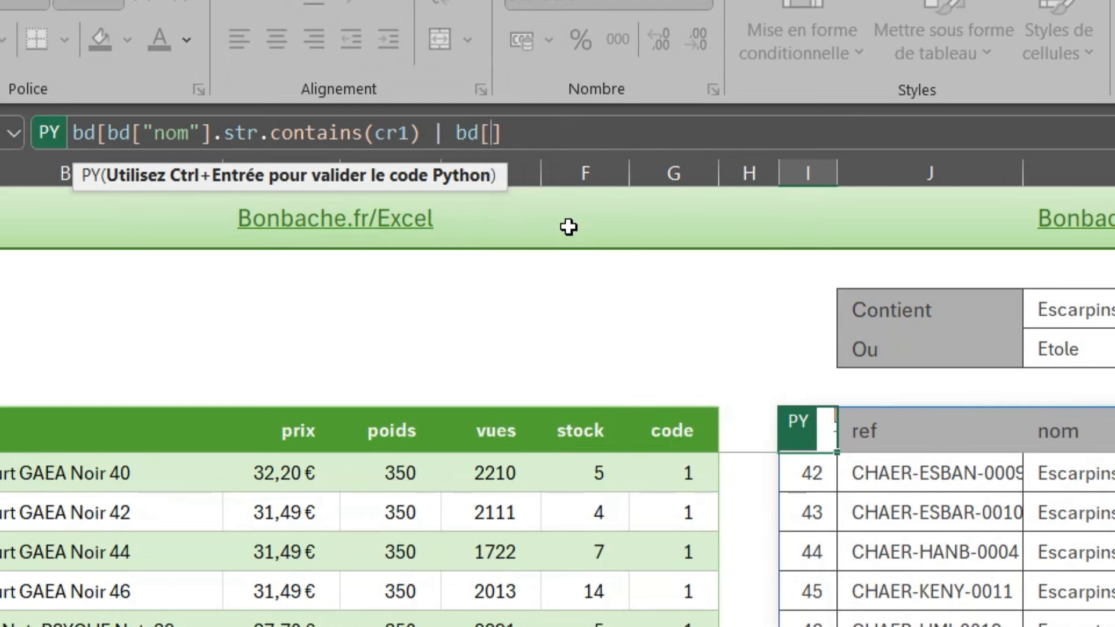
{"action": "type", "text": "\"nom\"]"}
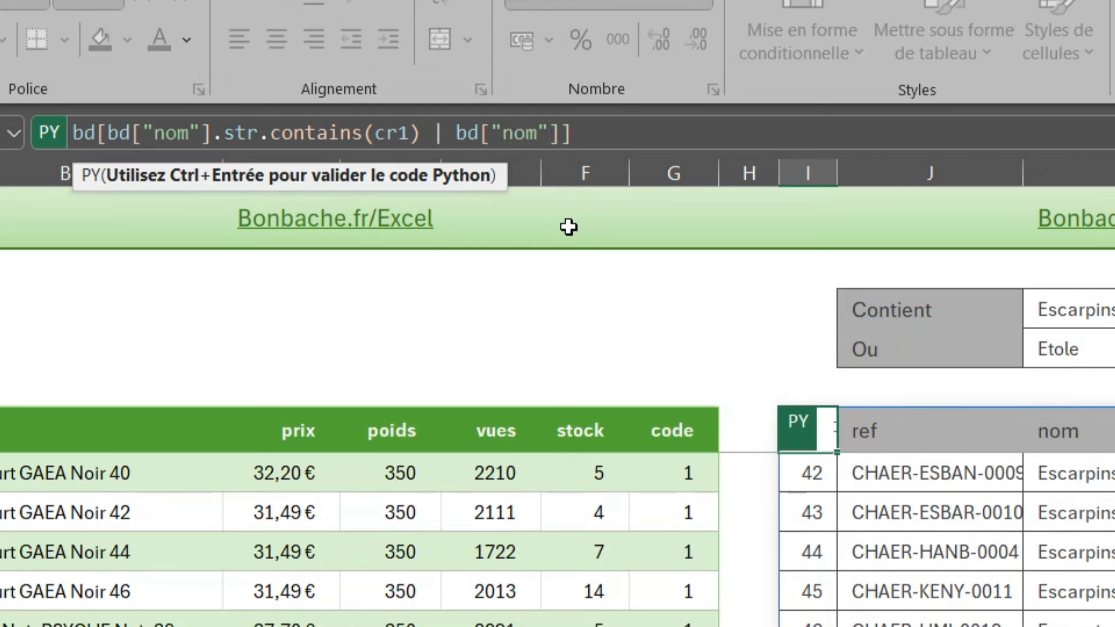
- Complete the second condition of the I6 filter with .str.contains(cr2) and validate the Python formula
{"action": "type", "text": ".str"}
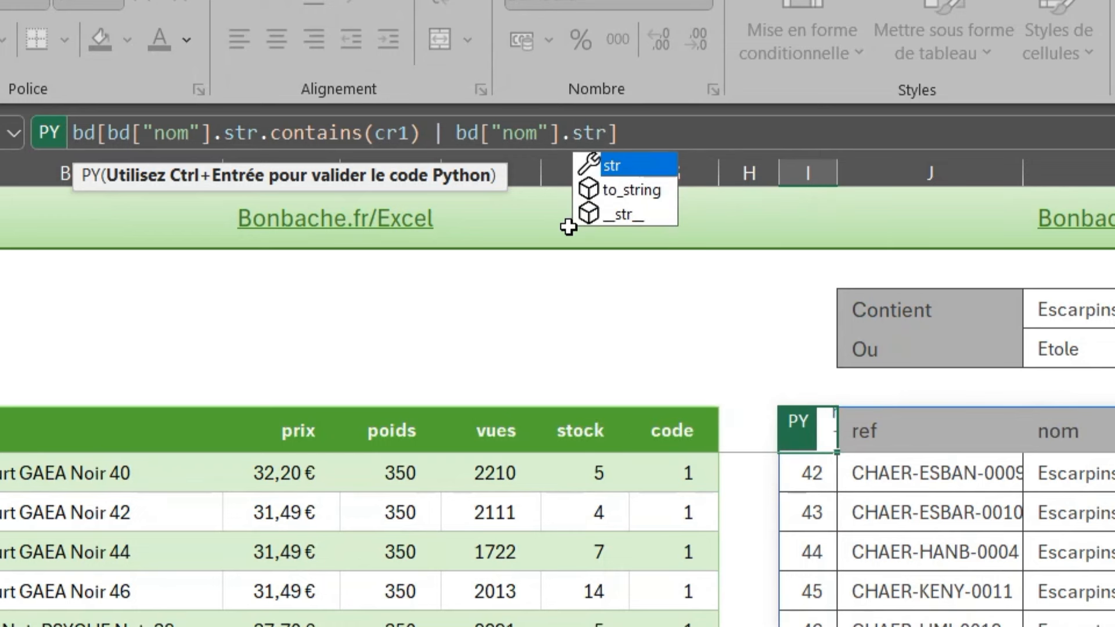
{"action": "type", "text": "."}
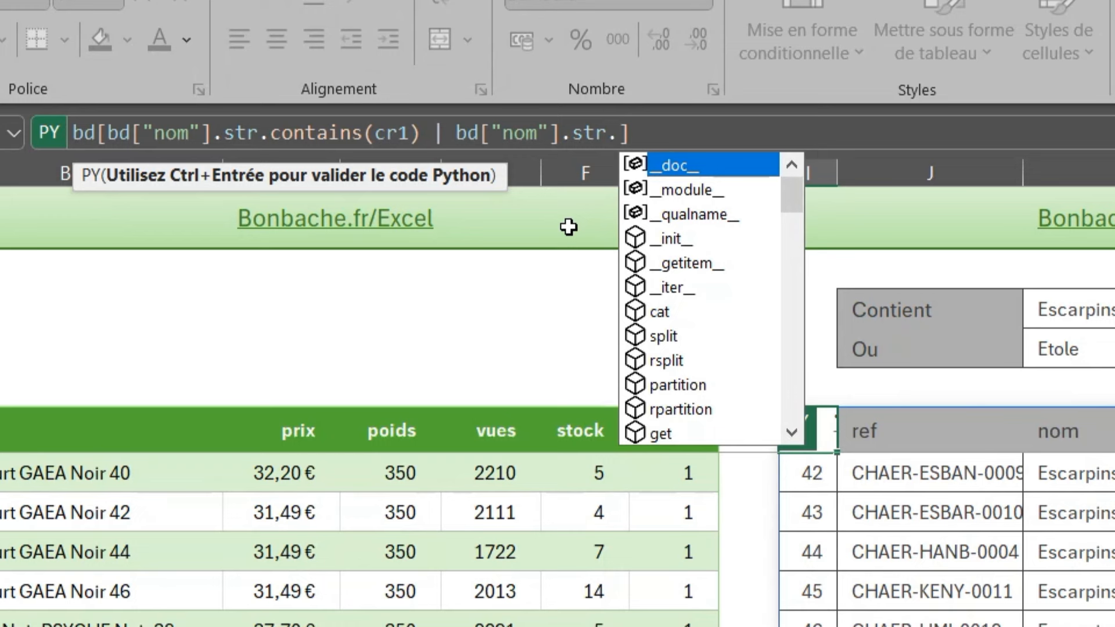
{"action": "type", "text": "contains"}
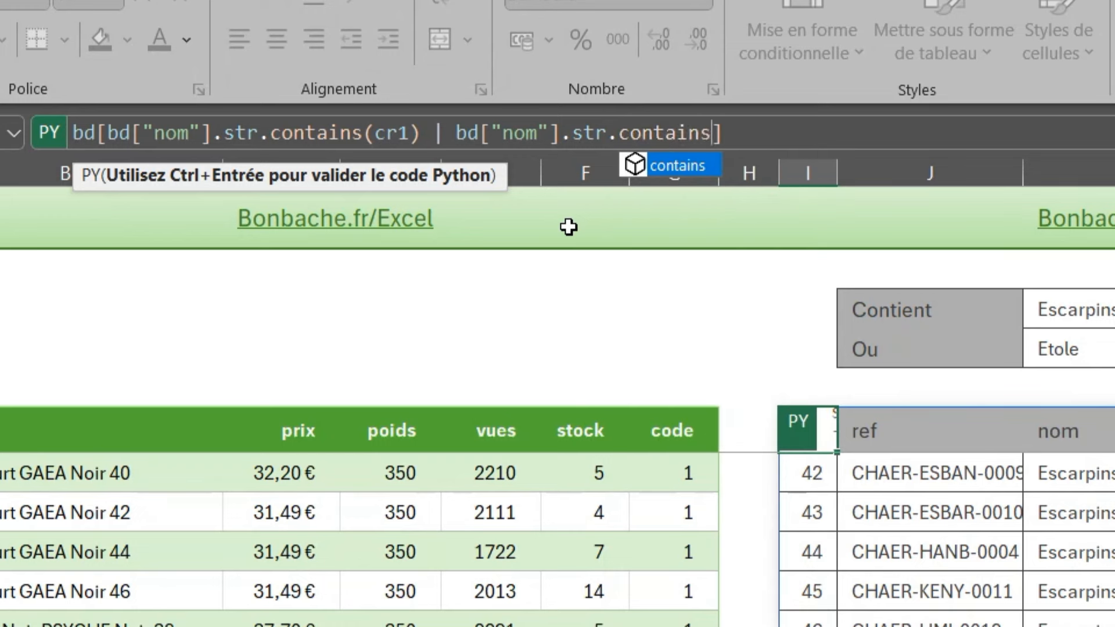
{"action": "type", "text": "("}
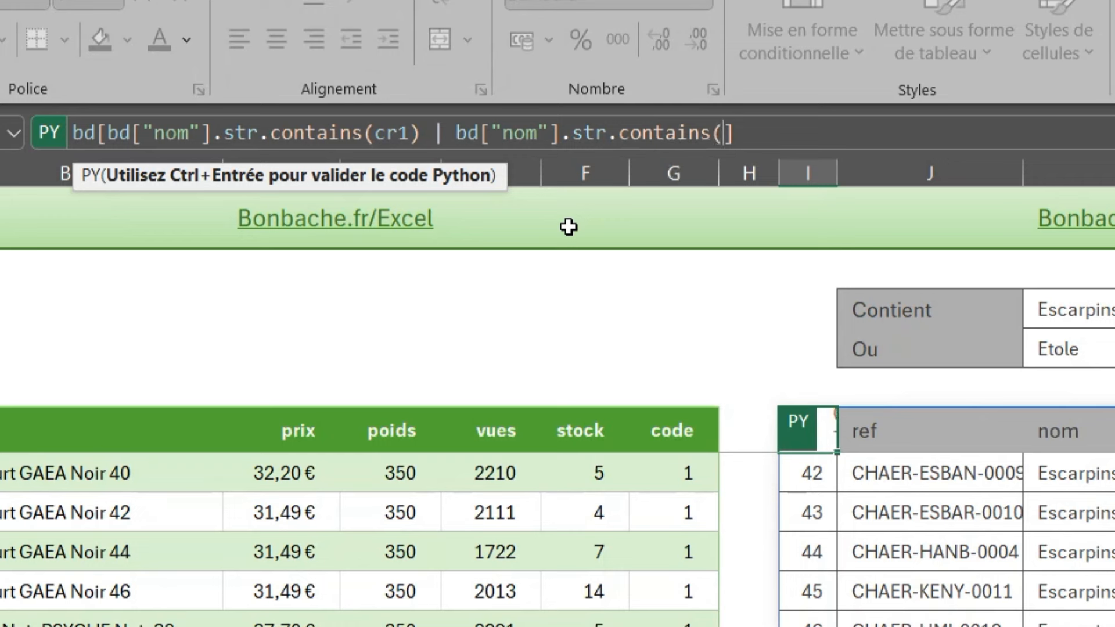
{"action": "type", "text": "cr2"}
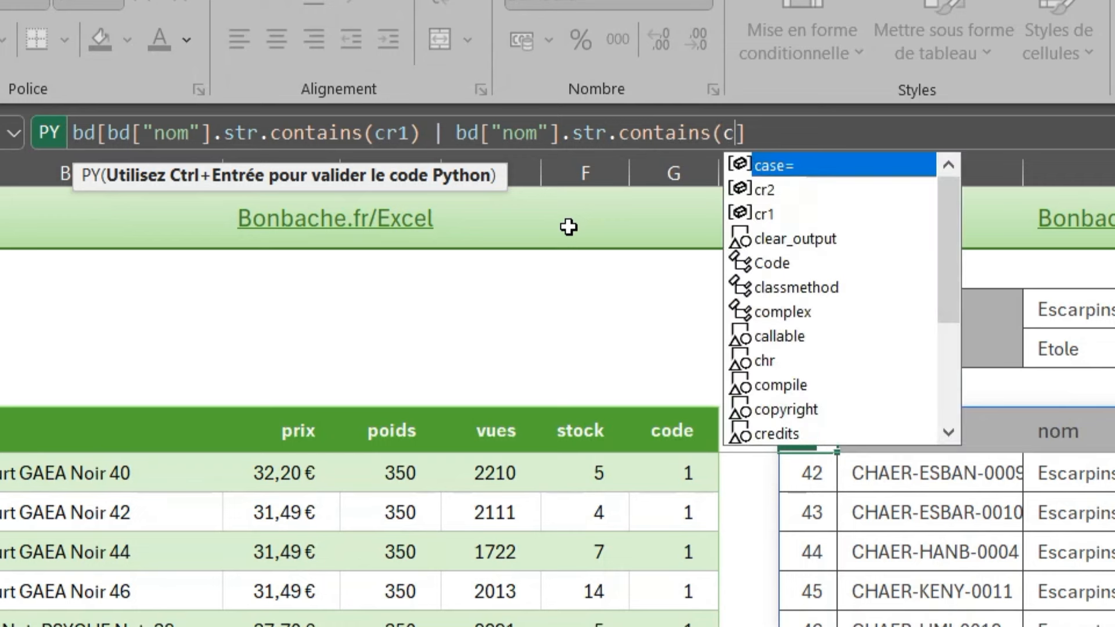
{"action": "type", "text": ")"}
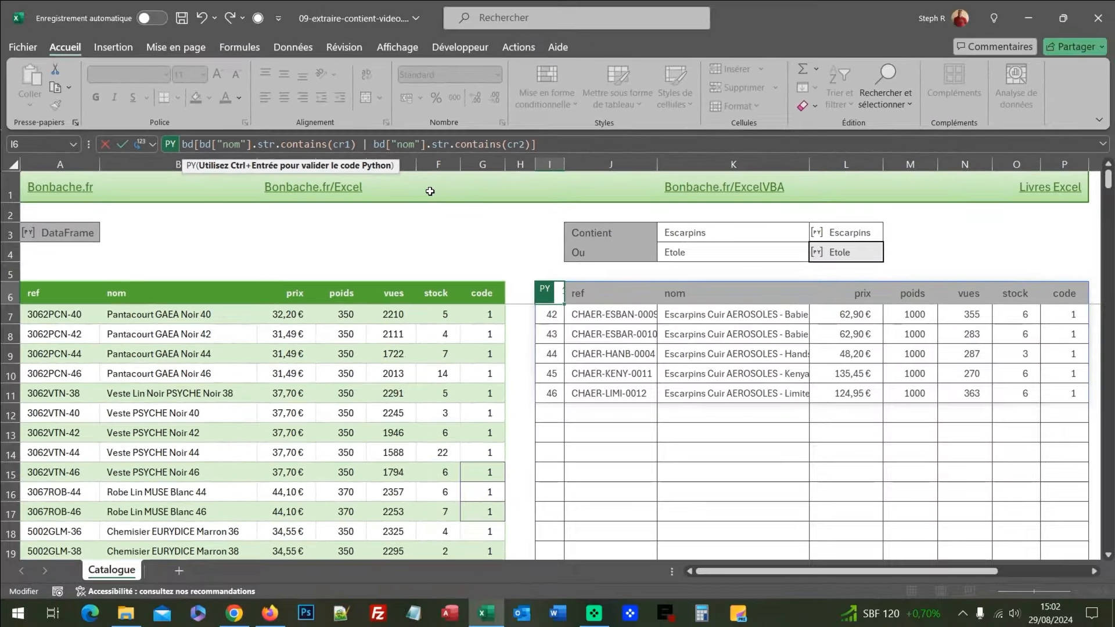
{"action": "key", "text": "ctrl+Return"}
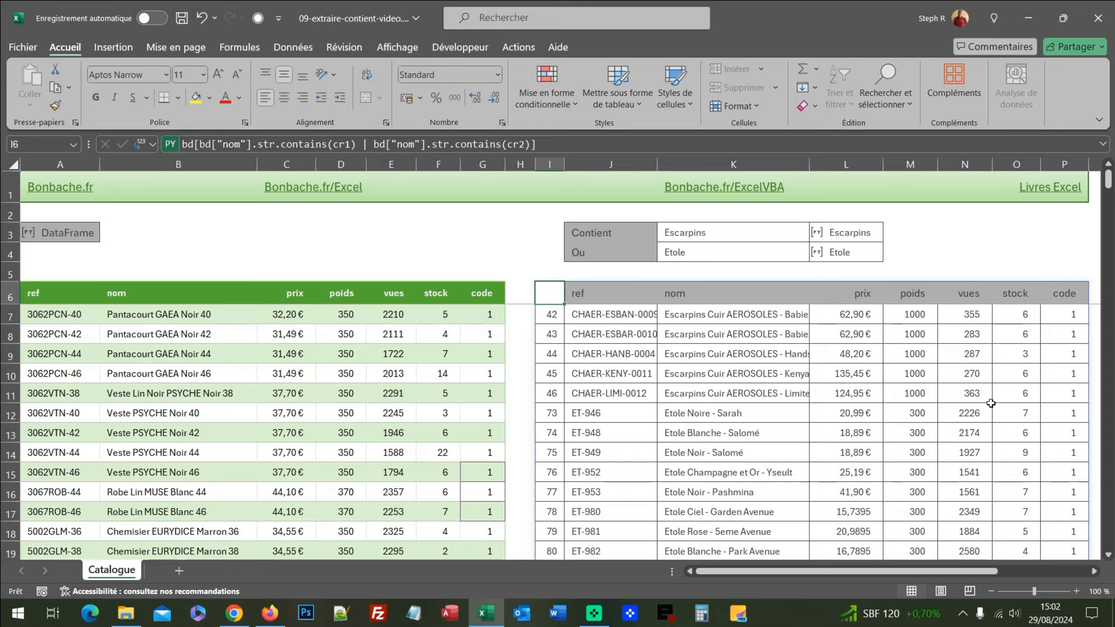
- Set the "Ou" criterion in K4 to Robe and look through the extracted rows
{"action": "left_click", "coordinate": [808, 258]}
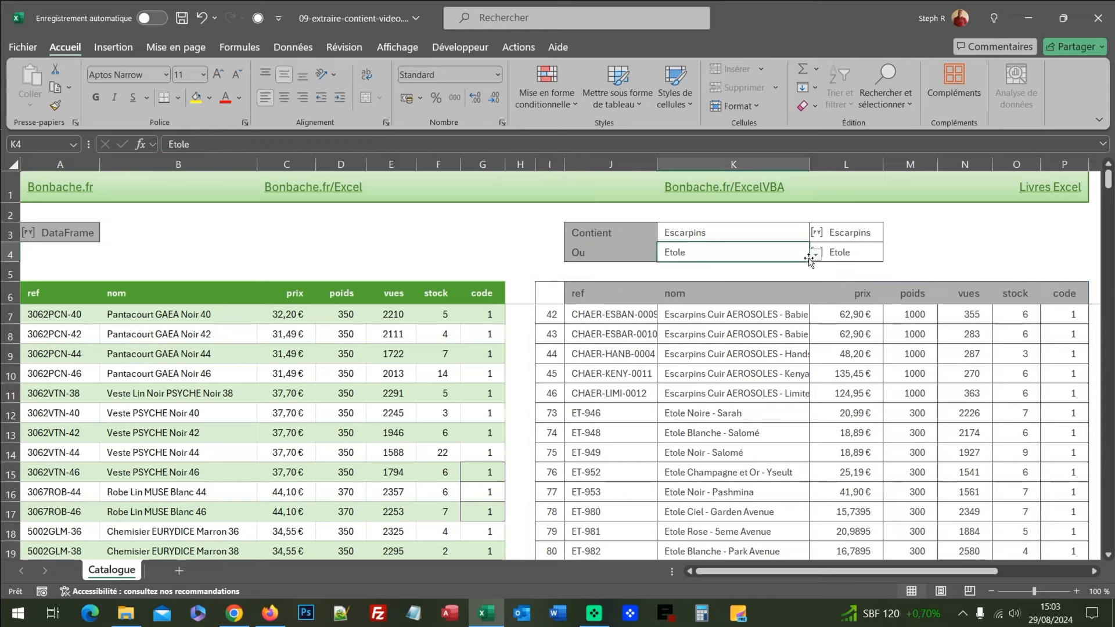
{"action": "left_click", "coordinate": [816, 255]}
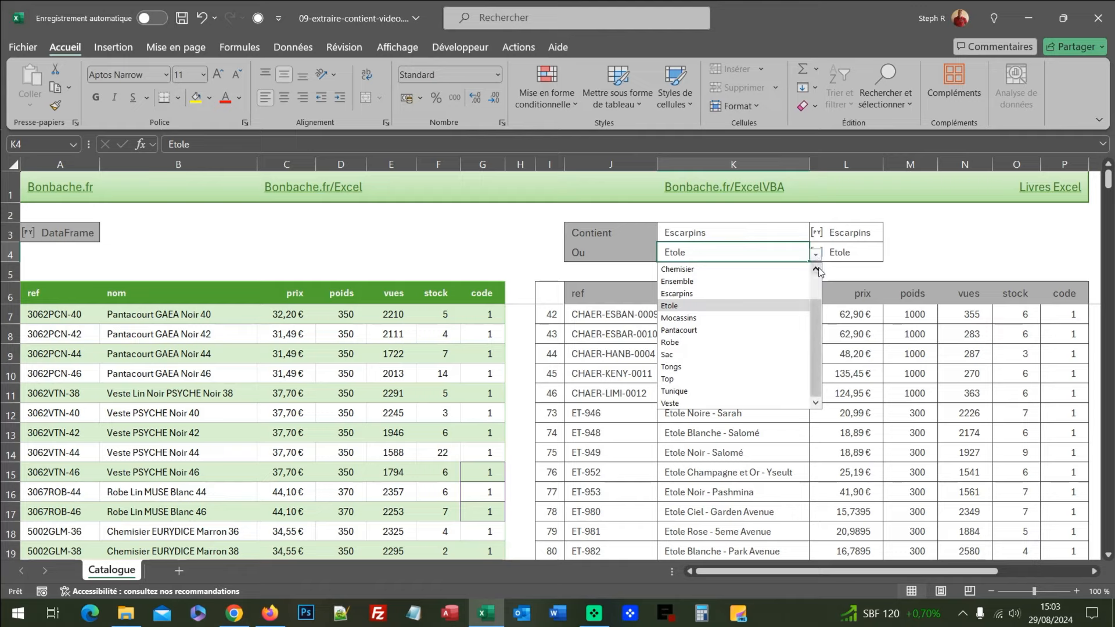
{"action": "left_click", "coordinate": [748, 342]}
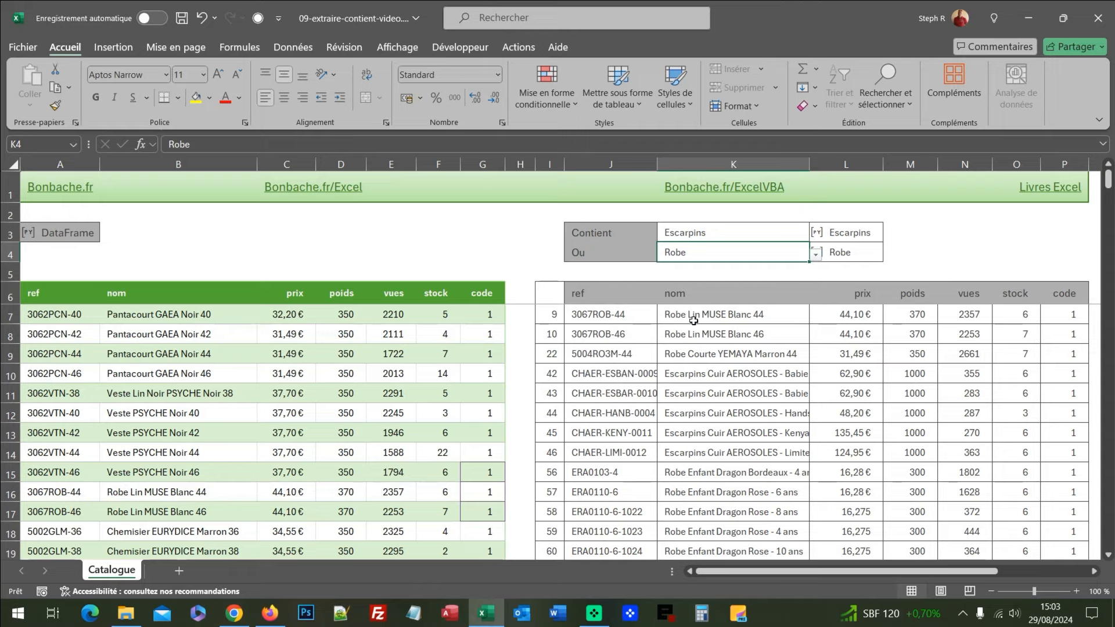
{"action": "scroll", "coordinate": [692, 422], "scroll_direction": "down", "scroll_amount": 1}
{"action": "scroll", "coordinate": [691, 421], "scroll_direction": "down", "scroll_amount": 12}
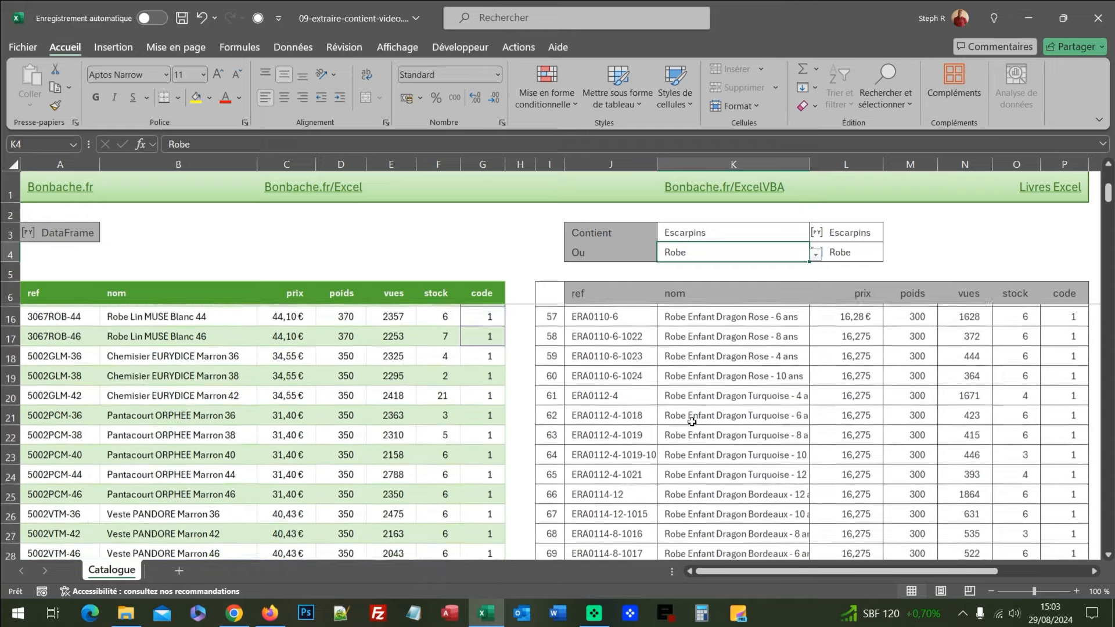
{"action": "scroll", "coordinate": [692, 422], "scroll_direction": "down", "scroll_amount": 10}
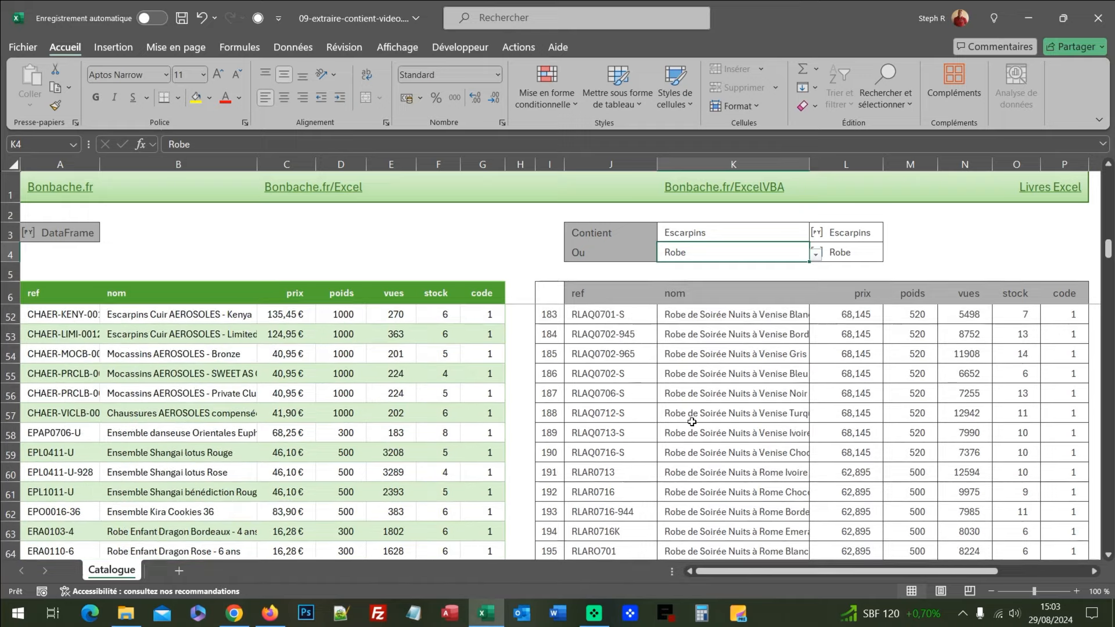
- Set the "Ou" criterion in K4 to Mocassins
{"action": "scroll", "coordinate": [691, 422], "scroll_direction": "up", "scroll_amount": 6}
{"action": "scroll", "coordinate": [692, 421], "scroll_direction": "up", "scroll_amount": 17}
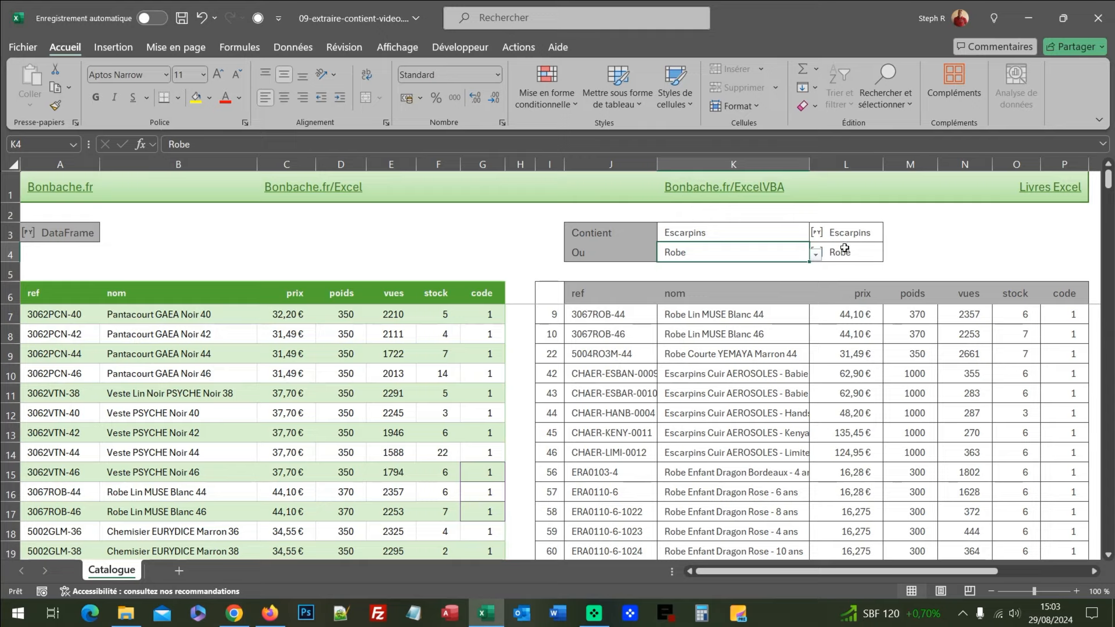
{"action": "left_click", "coordinate": [816, 256]}
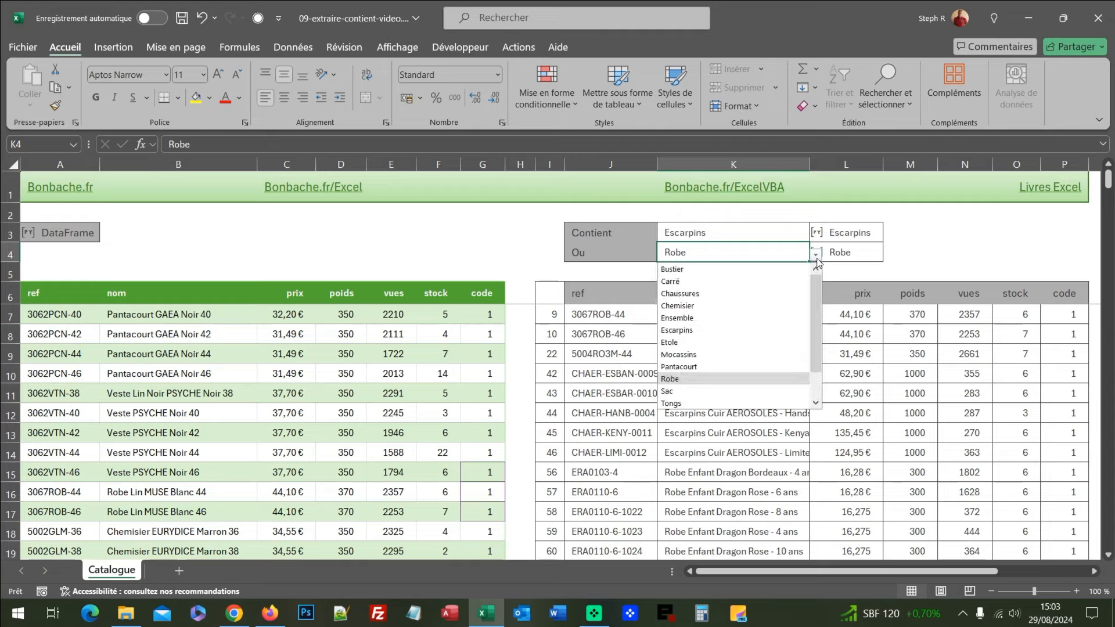
{"action": "left_click", "coordinate": [755, 354]}
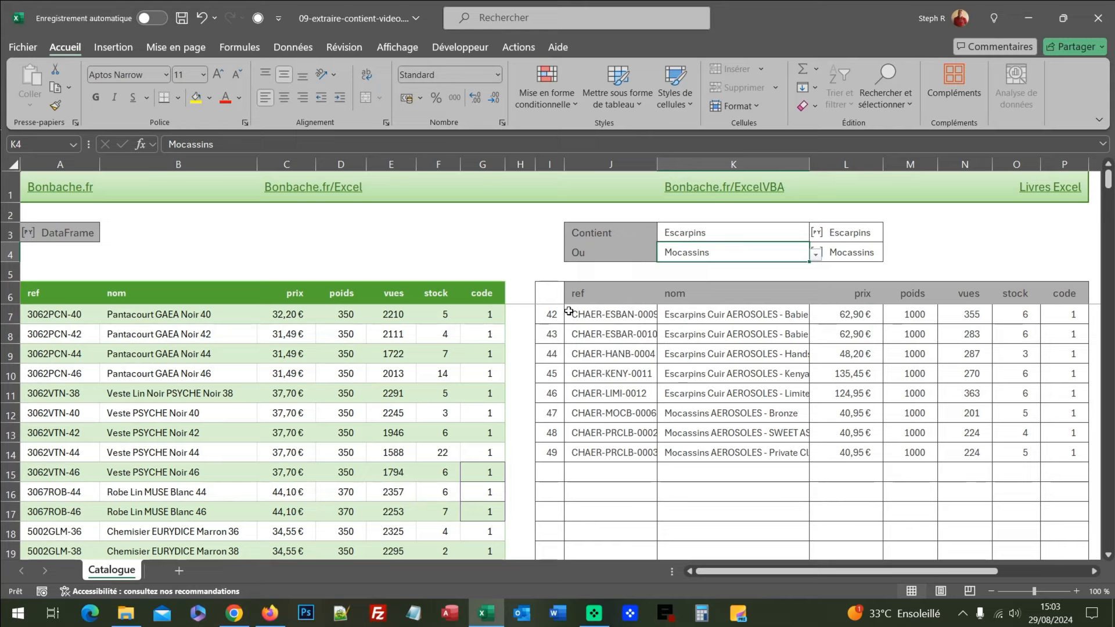
- Sort the I6 extraction by price by appending .sort_values("prix") to the Python formula, and validate it
{"action": "left_click", "coordinate": [551, 295]}
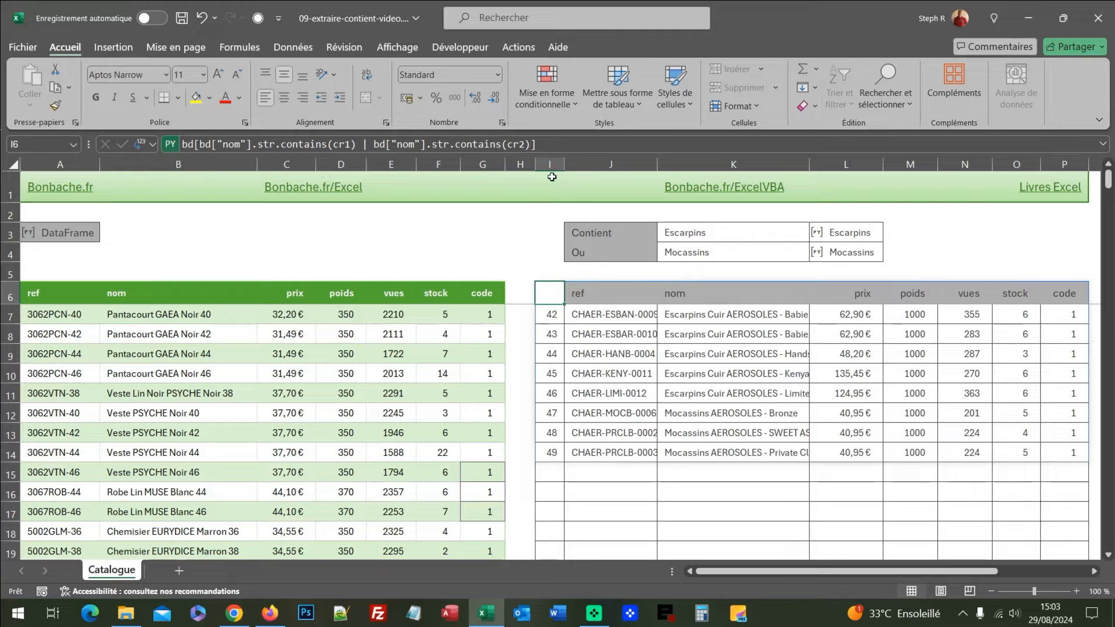
{"action": "left_click", "coordinate": [553, 146]}
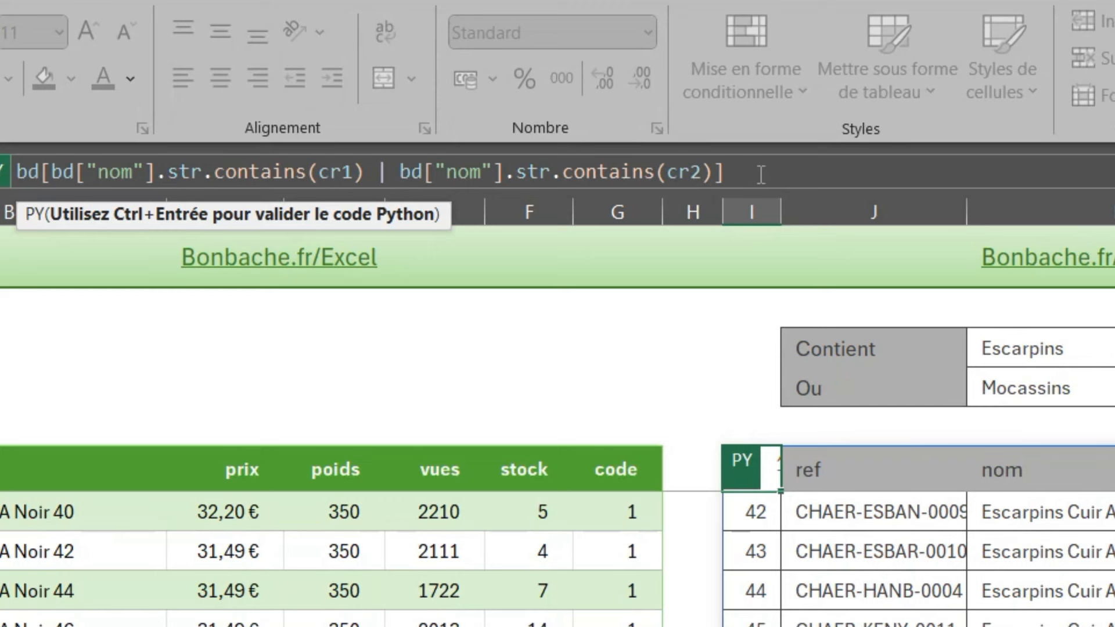
{"action": "type", "text": "."}
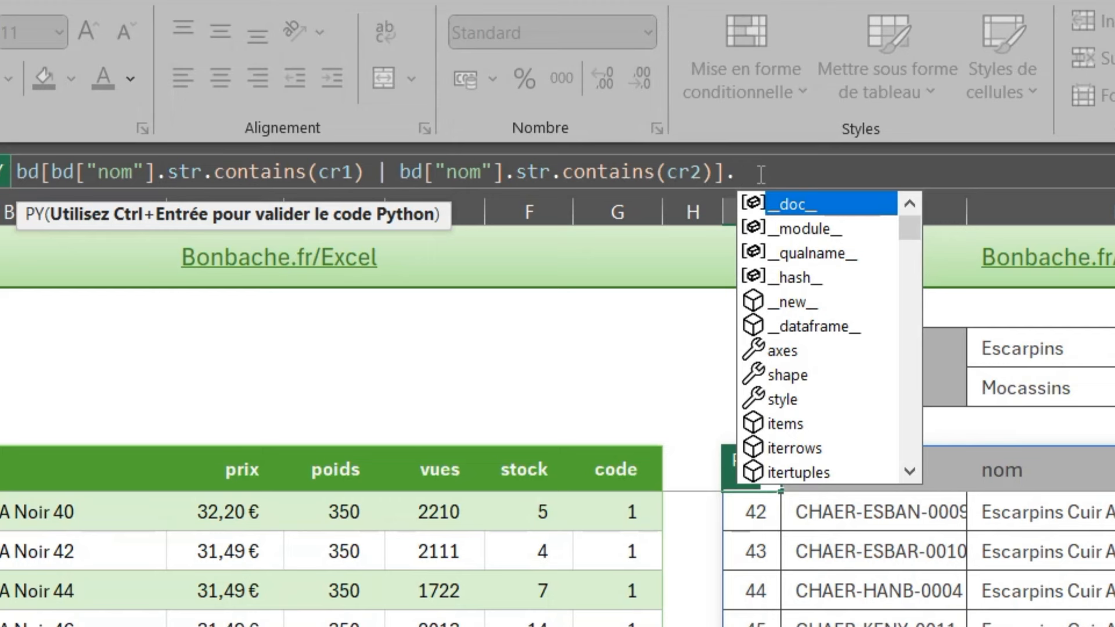
{"action": "type", "text": "sort"}
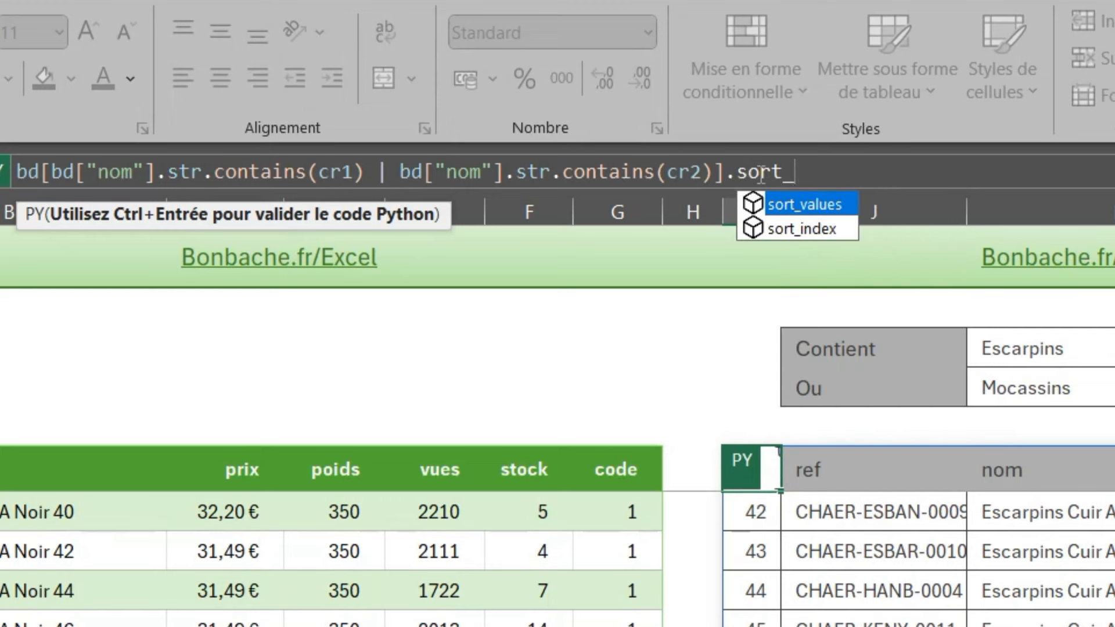
{"action": "type", "text": "_values"}
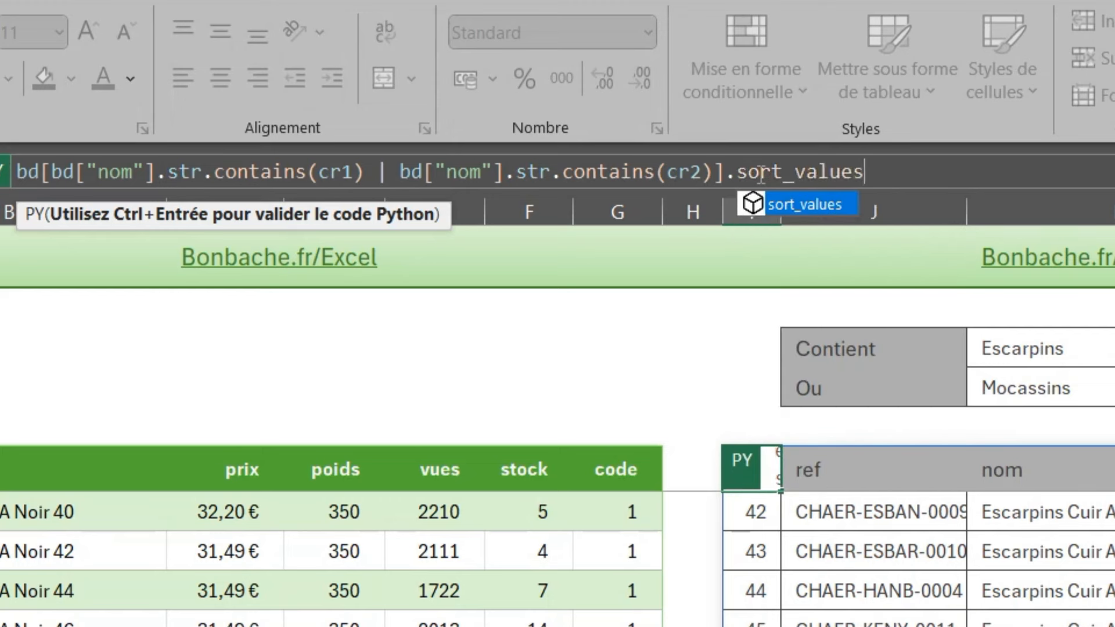
{"action": "type", "text": "("}
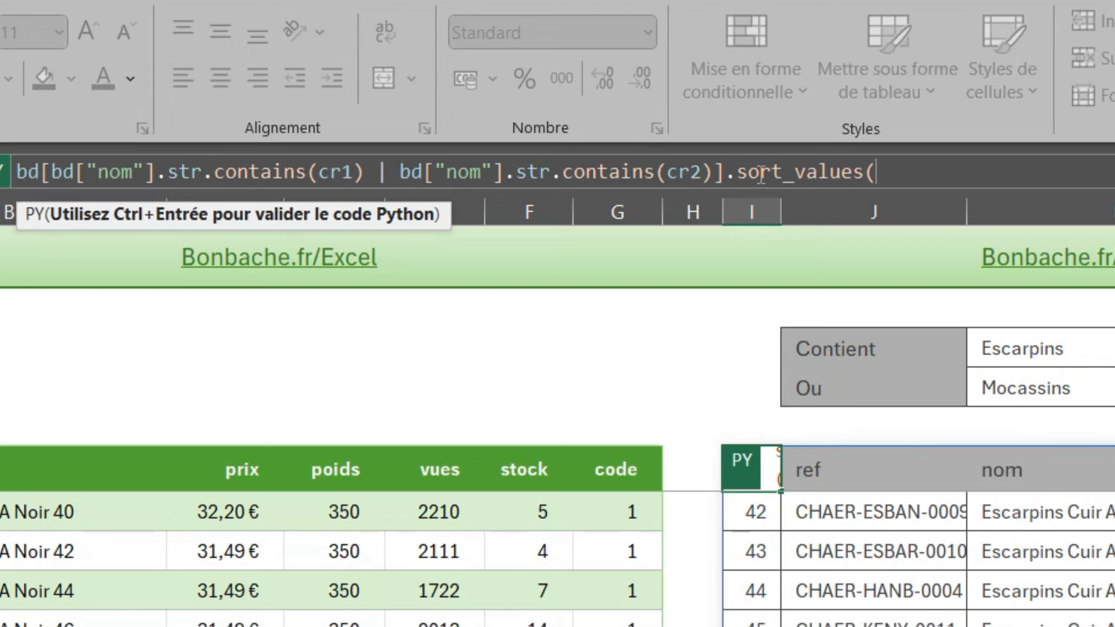
{"action": "type", "text": "\"prix\""}
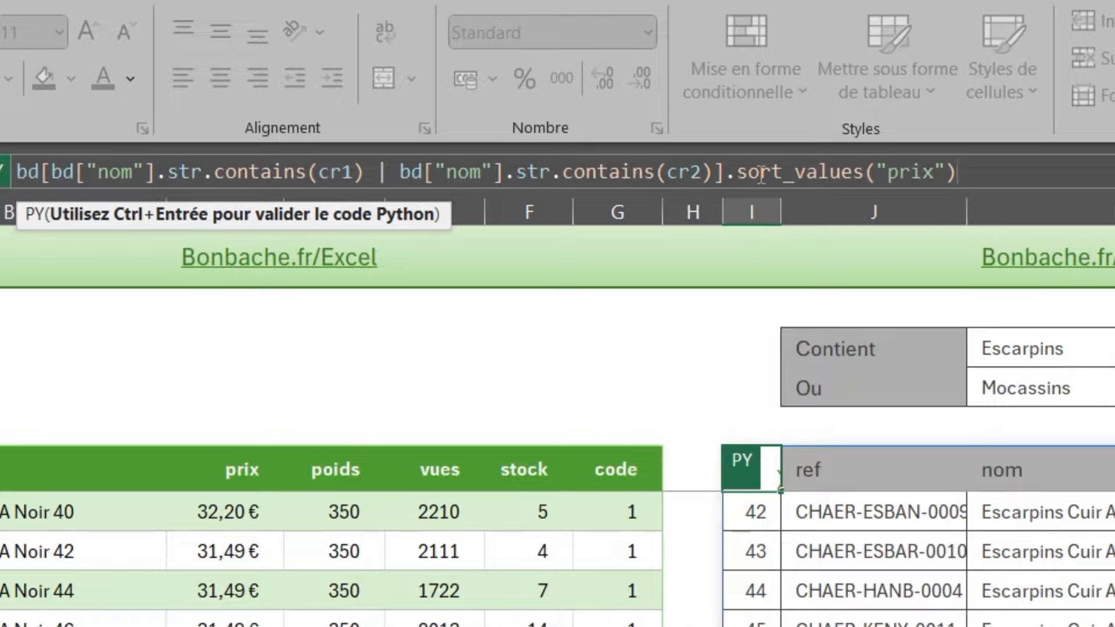
{"action": "key", "text": "ctrl+Return"}
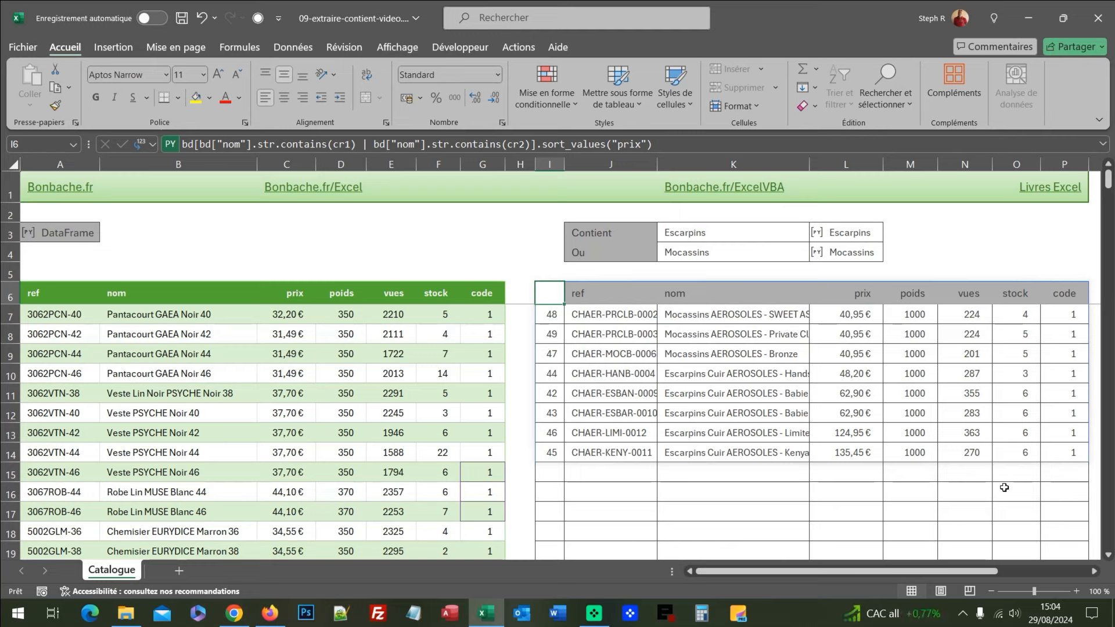
- Set the "Contient" criterion in K3 to Chemisier to test the sorted extraction
{"action": "left_click", "coordinate": [772, 232]}
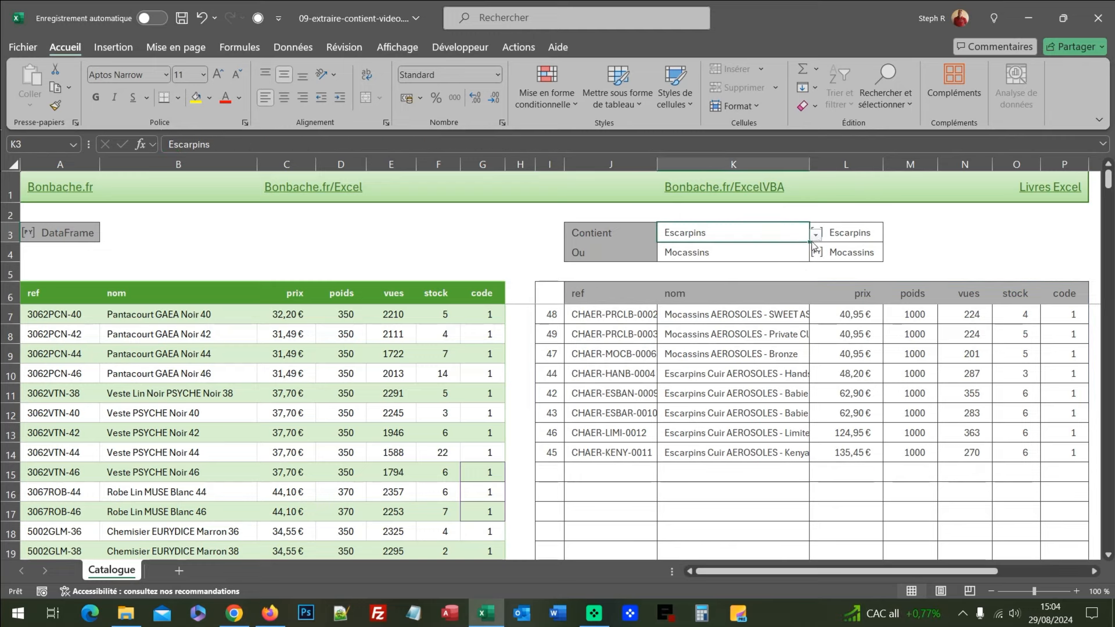
{"action": "left_click", "coordinate": [816, 234]}
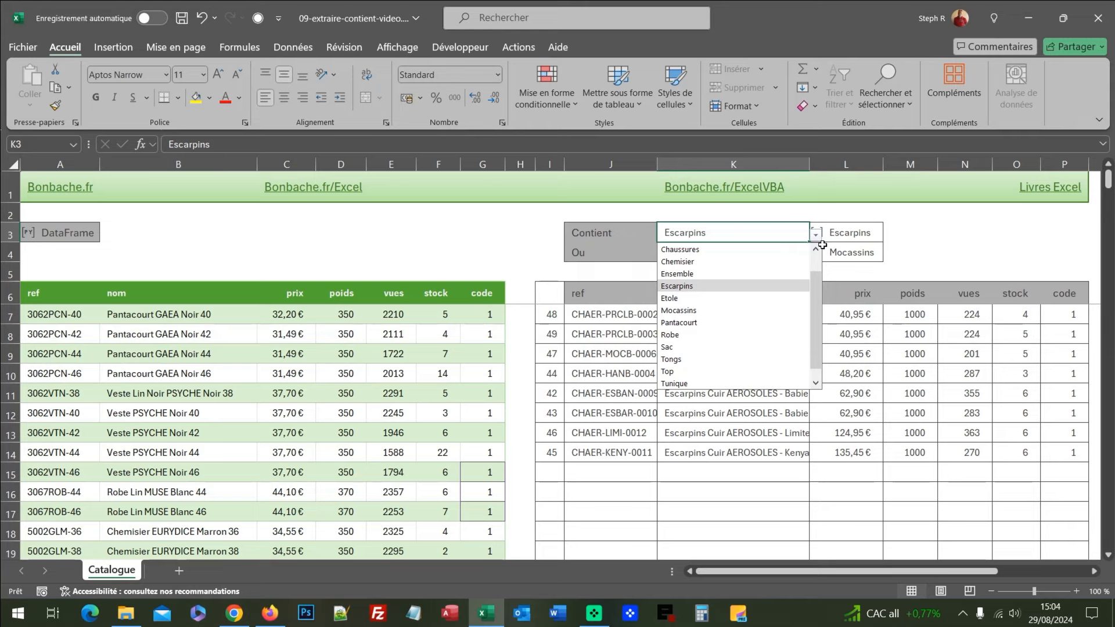
{"action": "left_click", "coordinate": [817, 259]}
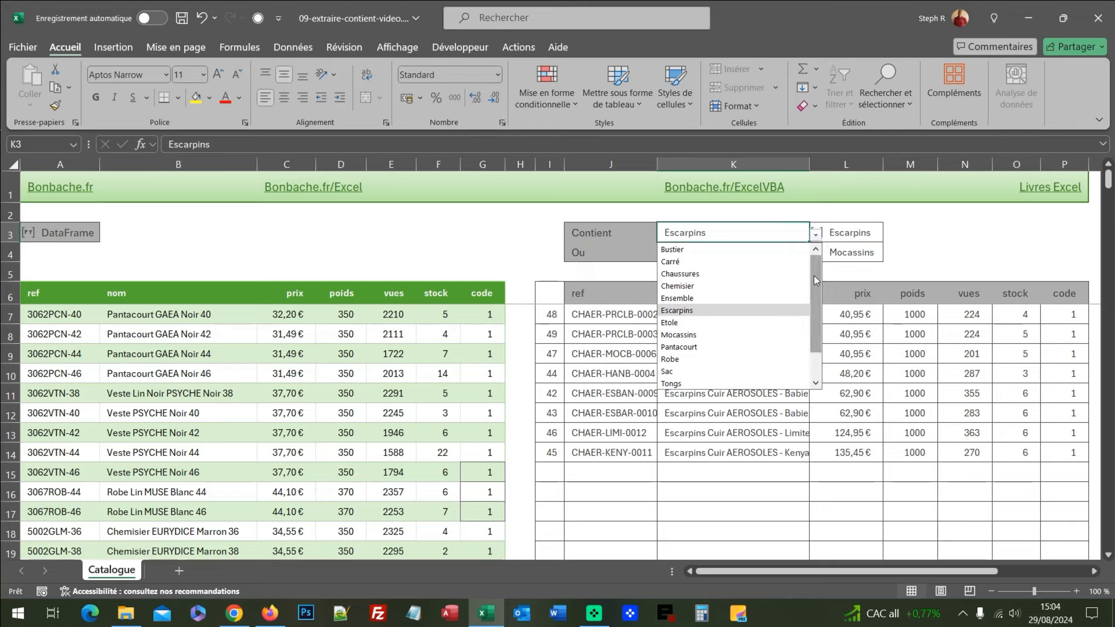
{"action": "left_click", "coordinate": [699, 287]}
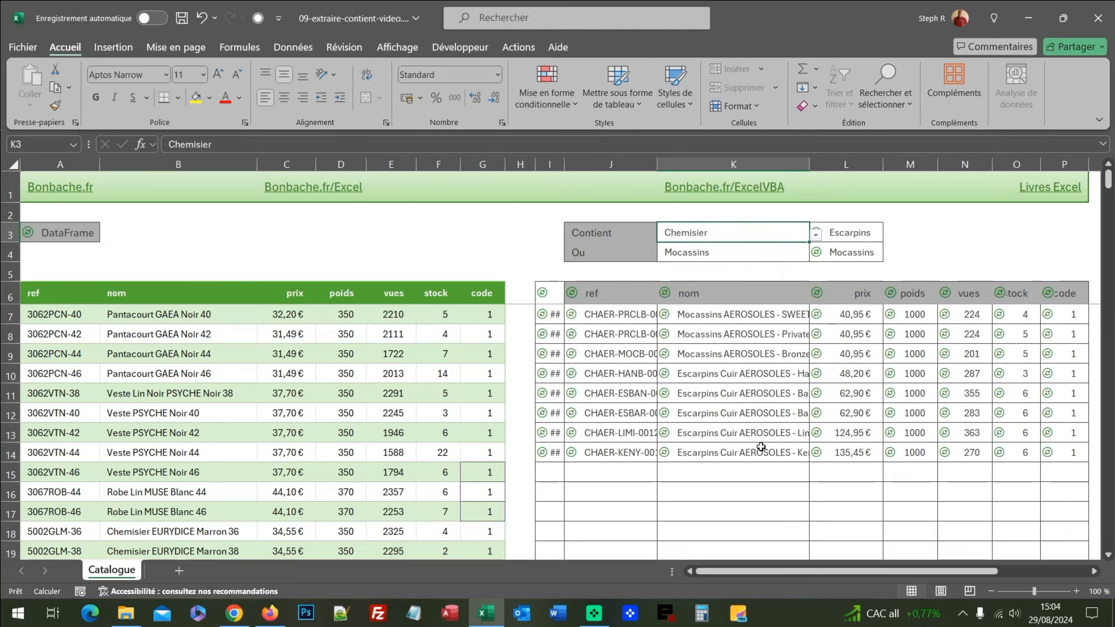